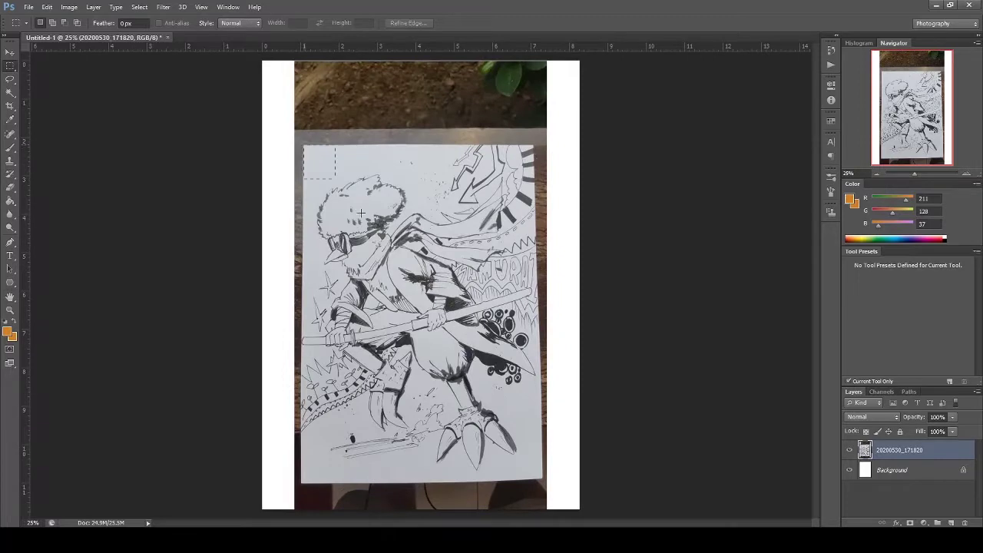
- Select the sheet of paper with a rectangular marquee and crop the canvas to it
{"action": "left_click", "coordinate": [580, 302]}
{"action": "left_click_drag", "start_coordinate": [535, 473], "coordinate": [543, 482]}
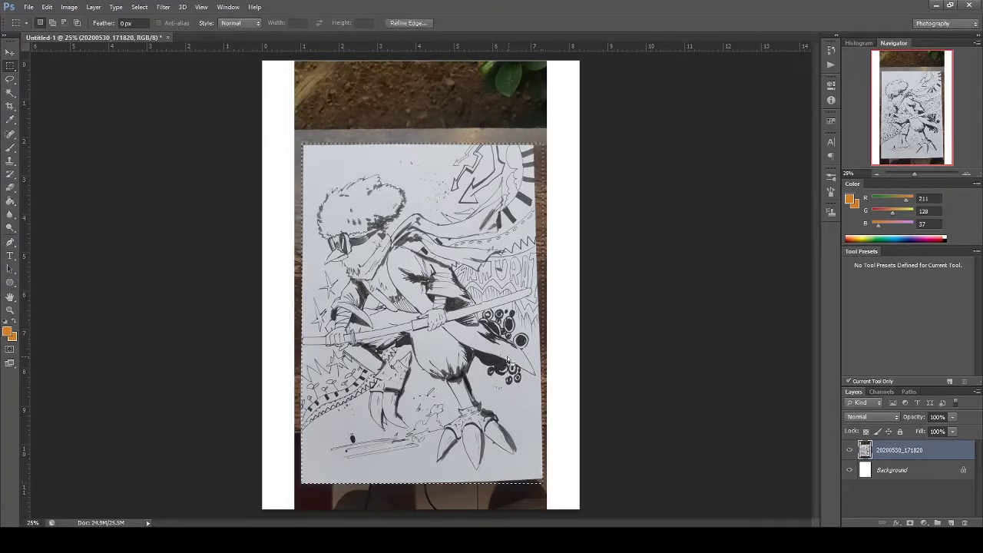
{"action": "key", "text": "c"}
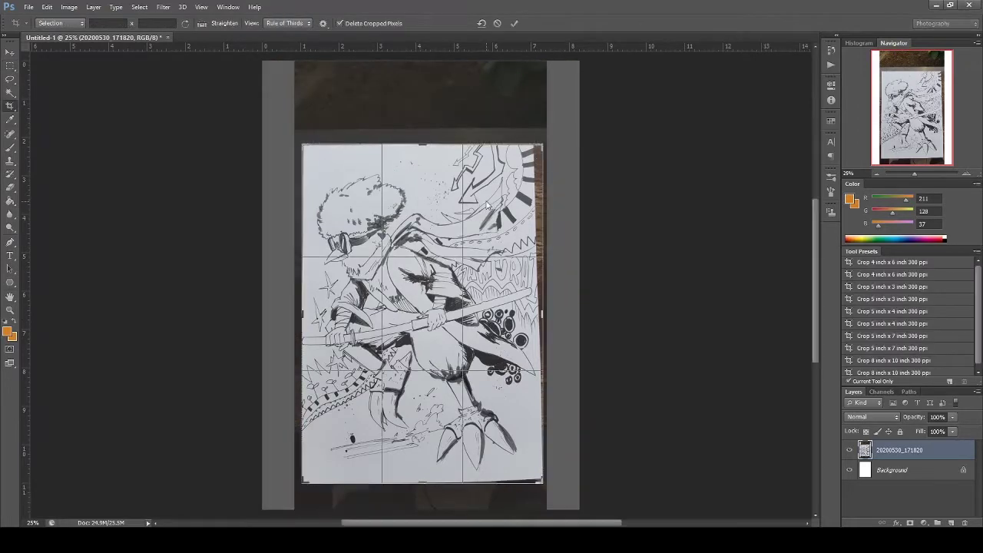
{"action": "key", "text": "Return"}
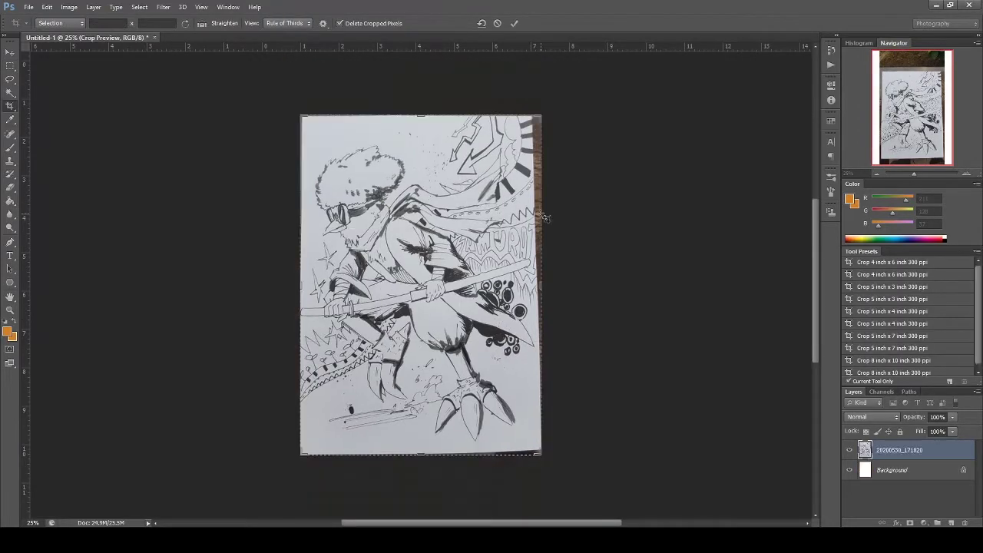
- Warp the photo layer's right-hand corners and edge outward so the paper fills the canvas
{"action": "key", "text": "m"}
{"action": "key", "text": "v"}
{"action": "left_click_drag", "start_coordinate": [457, 214], "coordinate": [462, 214]}
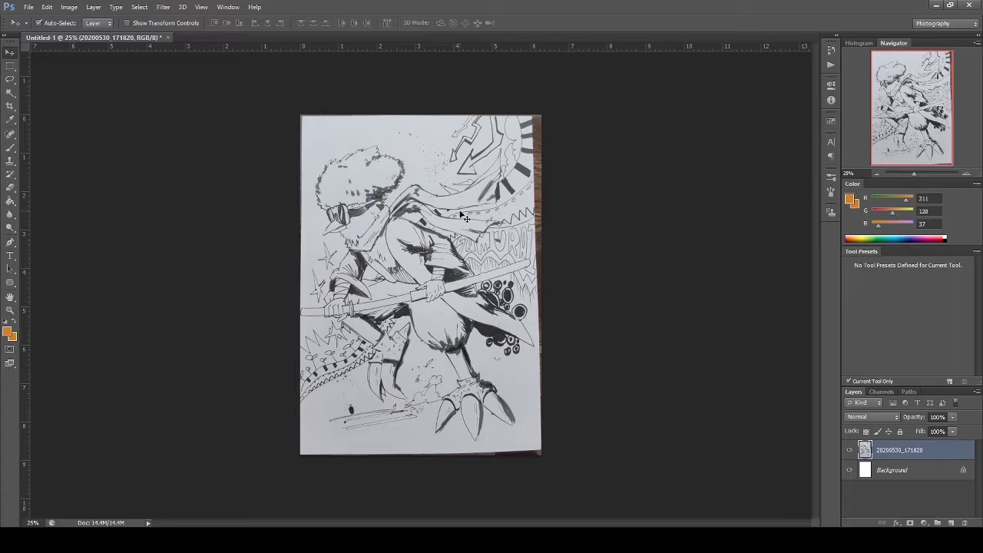
{"action": "key", "text": "ctrl+t"}
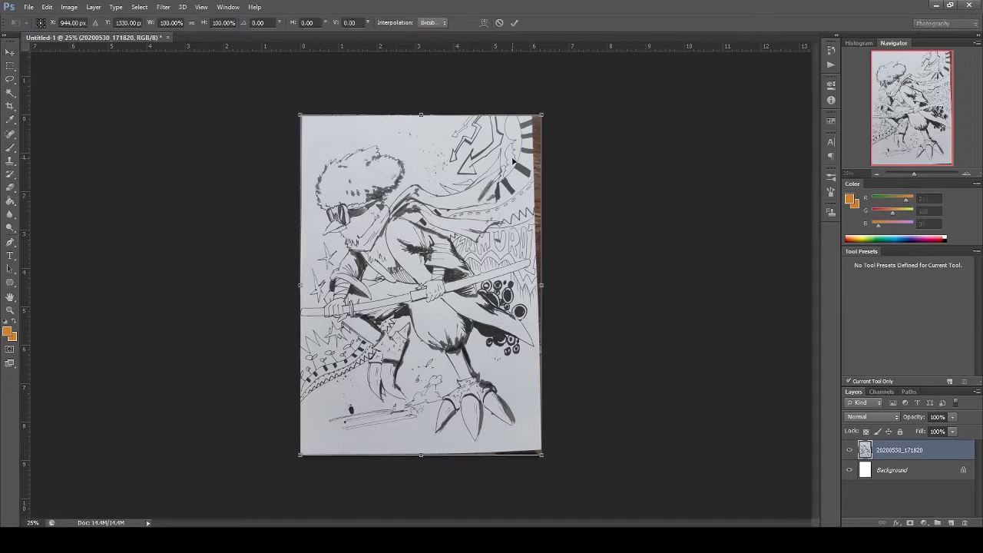
{"action": "left_click", "coordinate": [484, 23]}
{"action": "left_click_drag", "start_coordinate": [523, 126], "coordinate": [533, 122]}
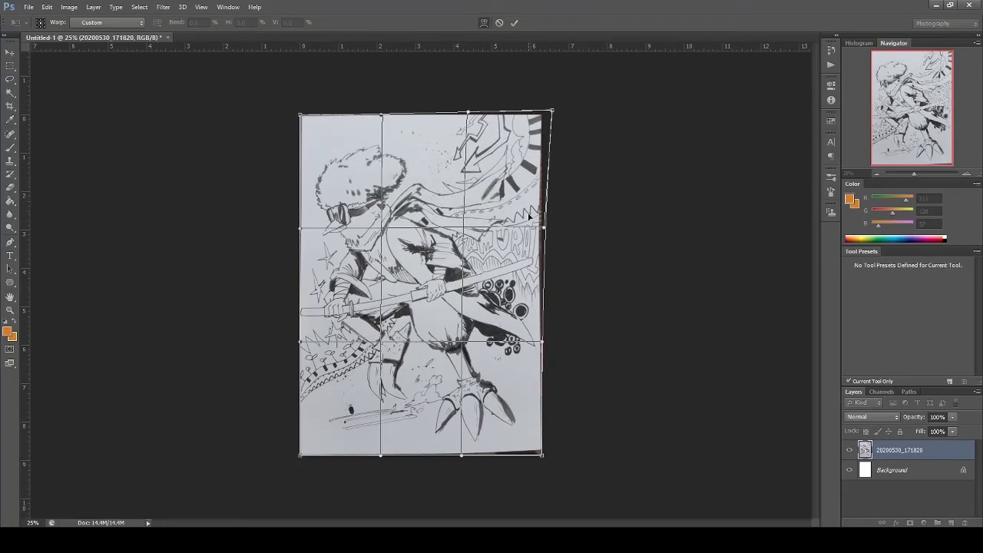
{"action": "left_click_drag", "start_coordinate": [530, 219], "coordinate": [532, 220]}
{"action": "left_click_drag", "start_coordinate": [526, 440], "coordinate": [525, 444]}
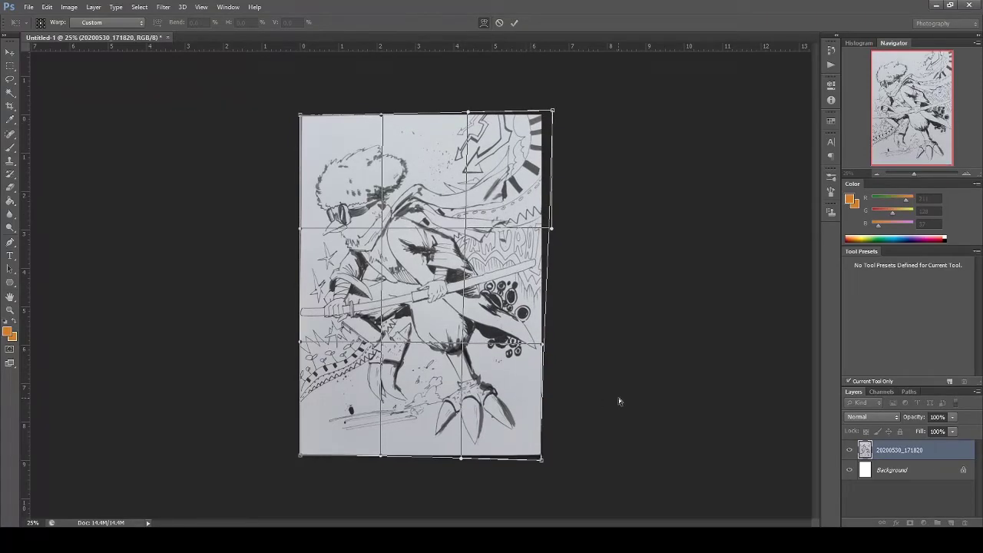
{"action": "key", "text": "Return"}
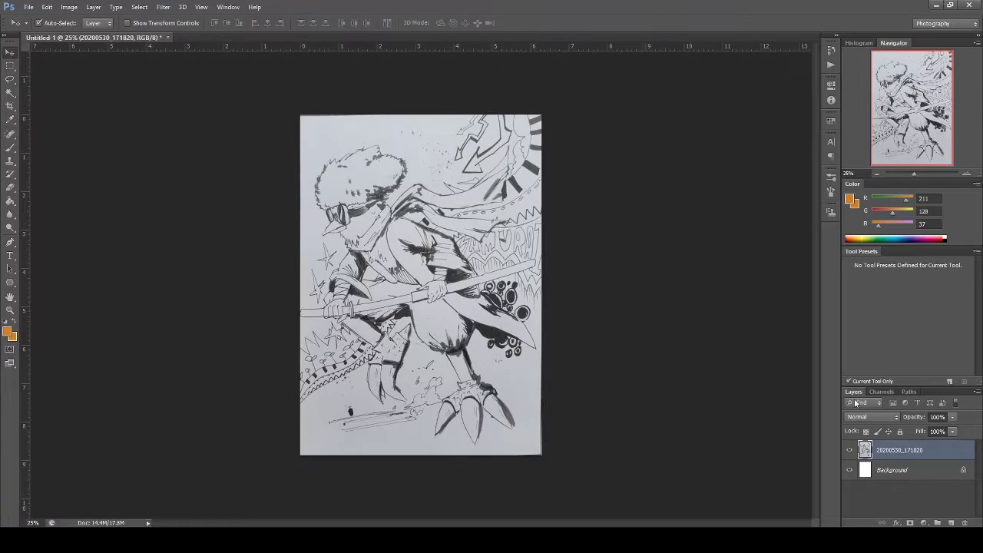
- Try a Levels adjustment on the photographed drawing
{"action": "key", "text": "ctrl+plus"}
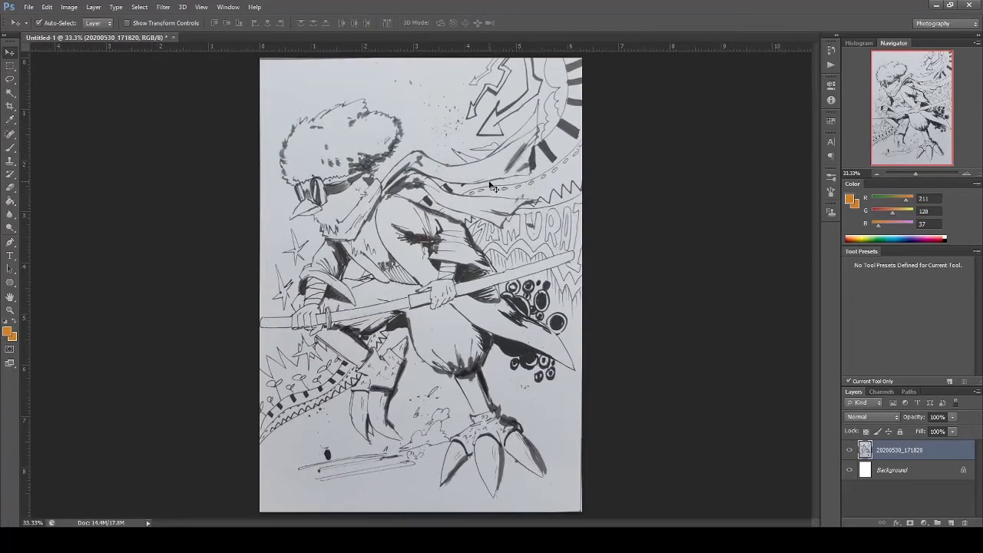
{"action": "key", "text": "ctrl+minus"}
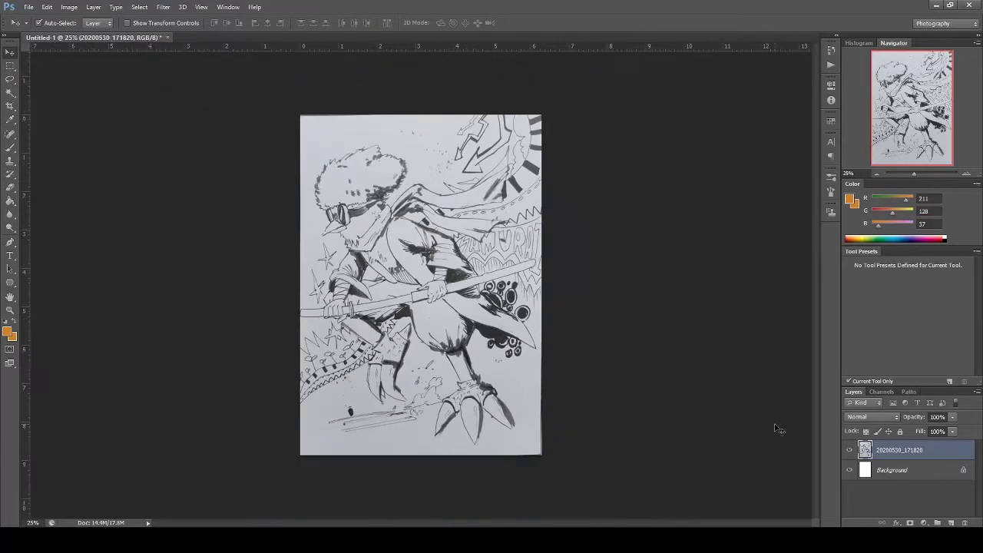
{"action": "key", "text": "ctrl+l"}
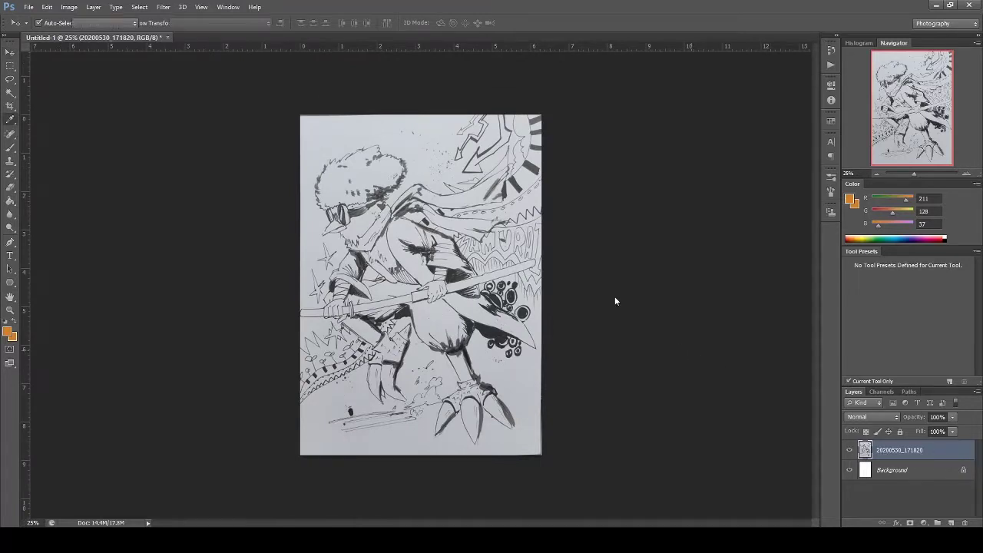
{"action": "left_click_drag", "start_coordinate": [635, 190], "coordinate": [692, 189]}
{"action": "left_click", "coordinate": [805, 82]}
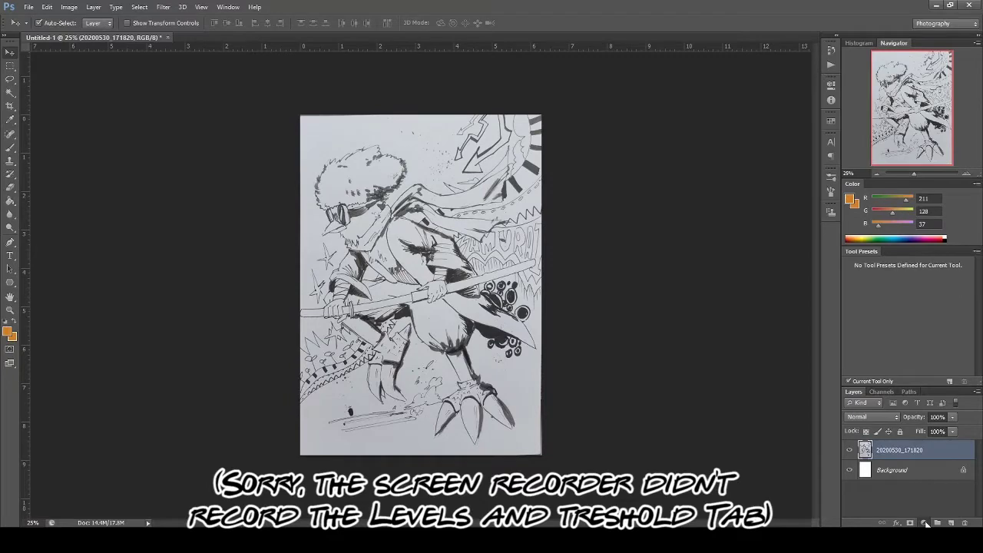
- Add a Threshold adjustment layer above the photo layer to turn the drawing into clean black and white
{"action": "left_click", "coordinate": [923, 486]}
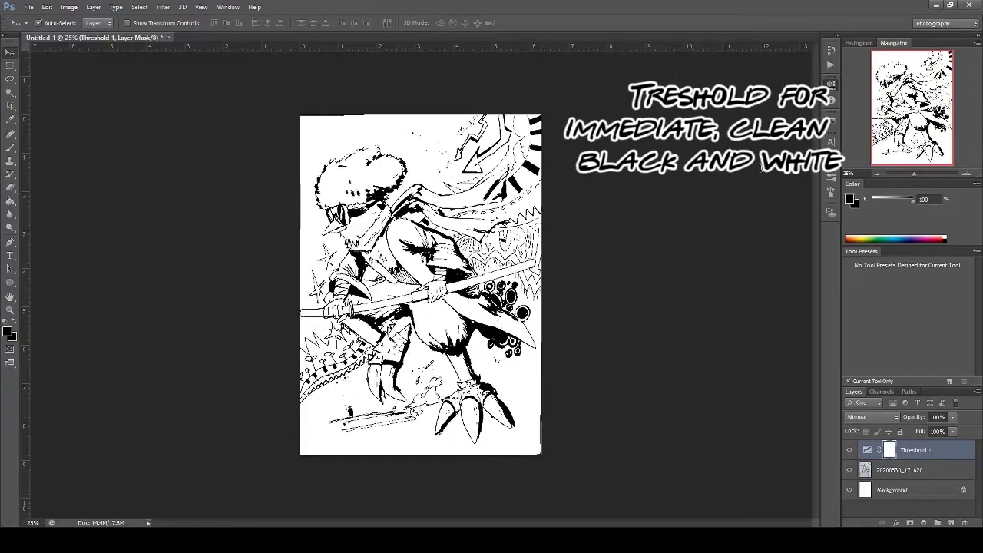
{"action": "scroll", "coordinate": [460, 183], "scroll_direction": "up", "scroll_amount": 1}
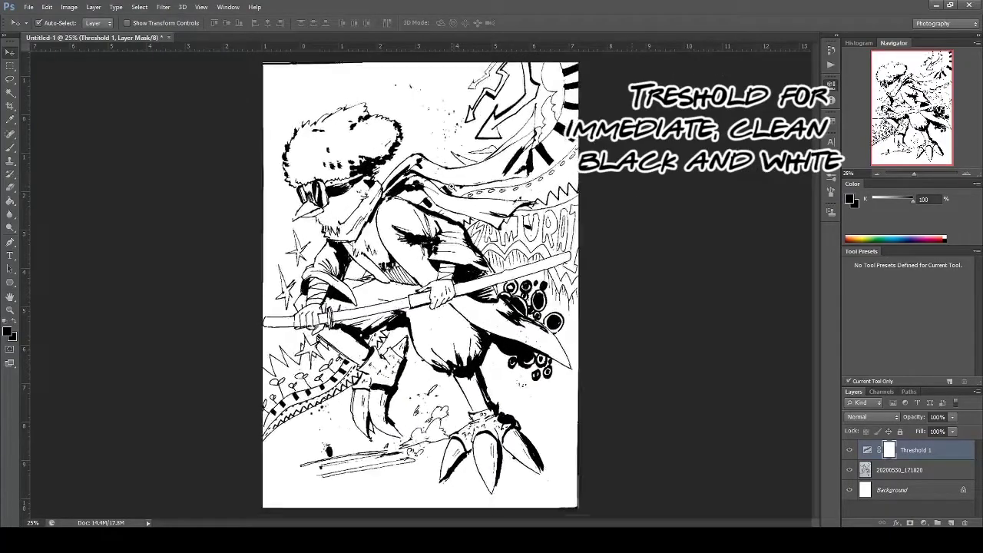
{"action": "scroll", "coordinate": [449, 187], "scroll_direction": "up", "scroll_amount": 1}
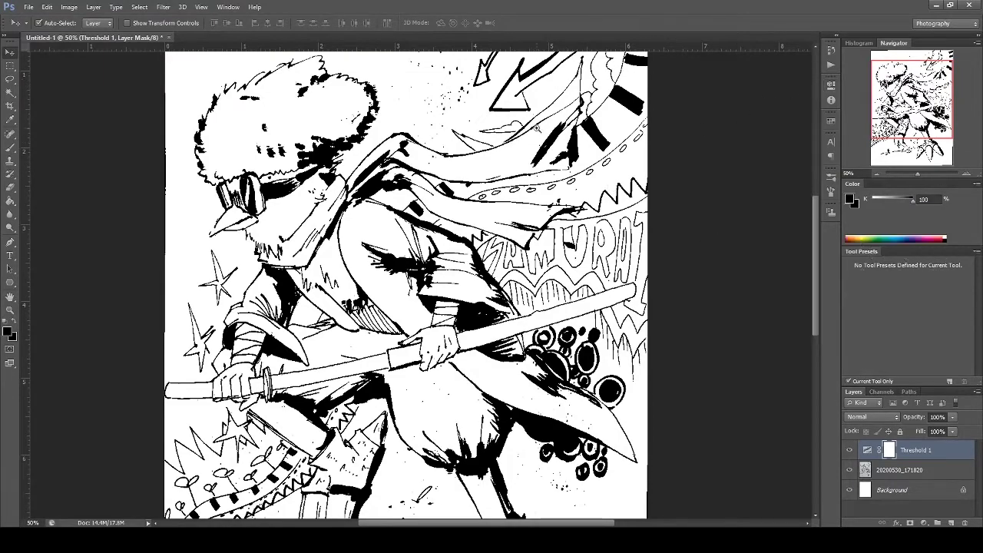
{"action": "scroll", "coordinate": [539, 131], "scroll_direction": "up", "scroll_amount": 2}
{"action": "left_click_drag", "start_coordinate": [437, 175], "coordinate": [592, 189]}
{"action": "key", "text": "ctrl+minus"}
{"action": "key", "text": "ctrl+minus"}
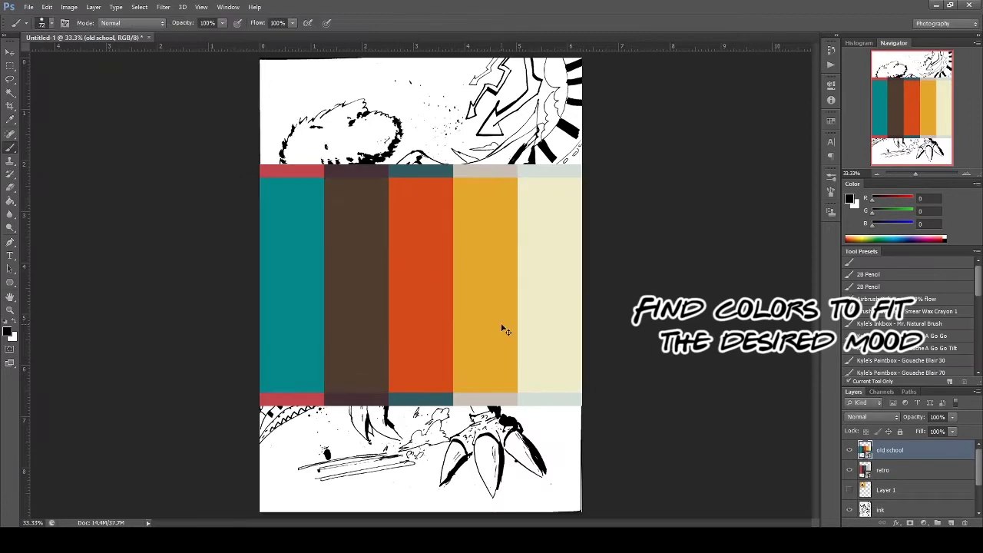
- Scale the old school palette down to a small swatch strip at the upper edge of the canvas
{"action": "key", "text": "ctrl+t"}
{"action": "mouse_move", "coordinate": [581, 393]}
{"action": "left_mouse_down"}
{"action": "mouse_move", "coordinate": [348, 236]}
{"action": "mouse_move", "coordinate": [376, 141]}
{"action": "mouse_move", "coordinate": [409, 118]}
{"action": "left_mouse_up"}
{"action": "key", "text": "Return"}
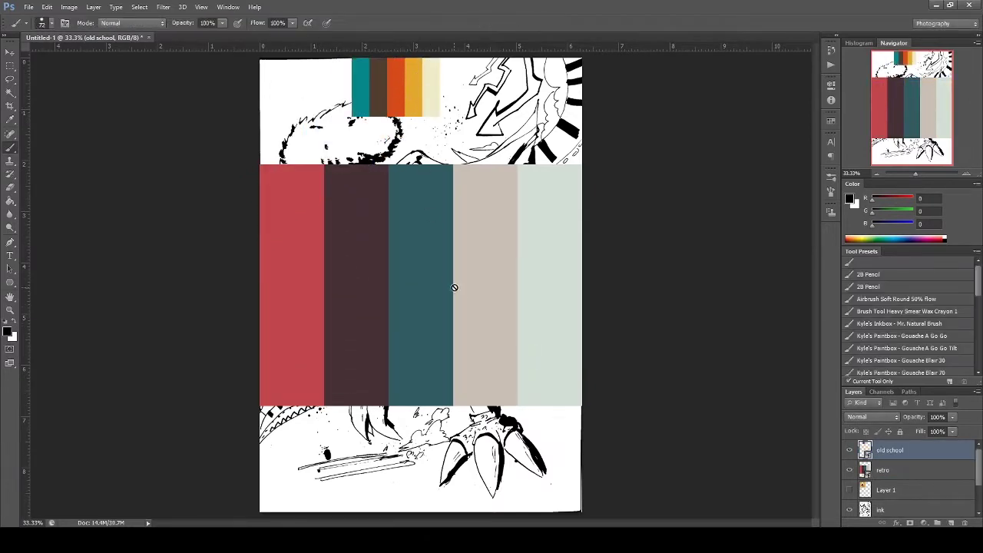
{"action": "key", "text": "ctrl+t"}
{"action": "key", "text": "Return"}
- Scale the retro palette down and place it directly beside the old school swatches
{"action": "left_click", "coordinate": [872, 470]}
{"action": "key", "text": "ctrl+t"}
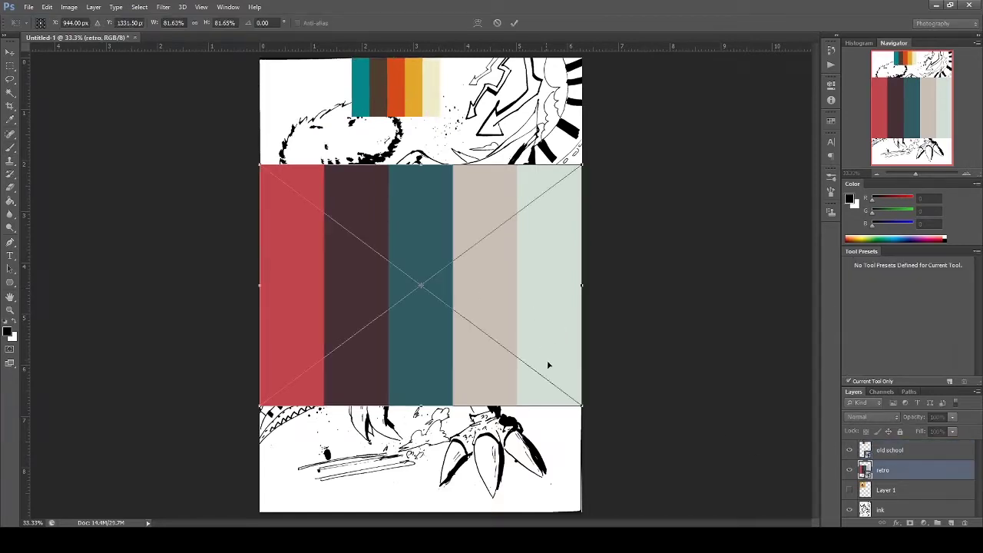
{"action": "mouse_move", "coordinate": [581, 405]}
{"action": "left_mouse_down"}
{"action": "mouse_move", "coordinate": [369, 257]}
{"action": "mouse_move", "coordinate": [335, 219]}
{"action": "mouse_move", "coordinate": [502, 103]}
{"action": "left_mouse_up"}
{"action": "key", "text": "Return"}
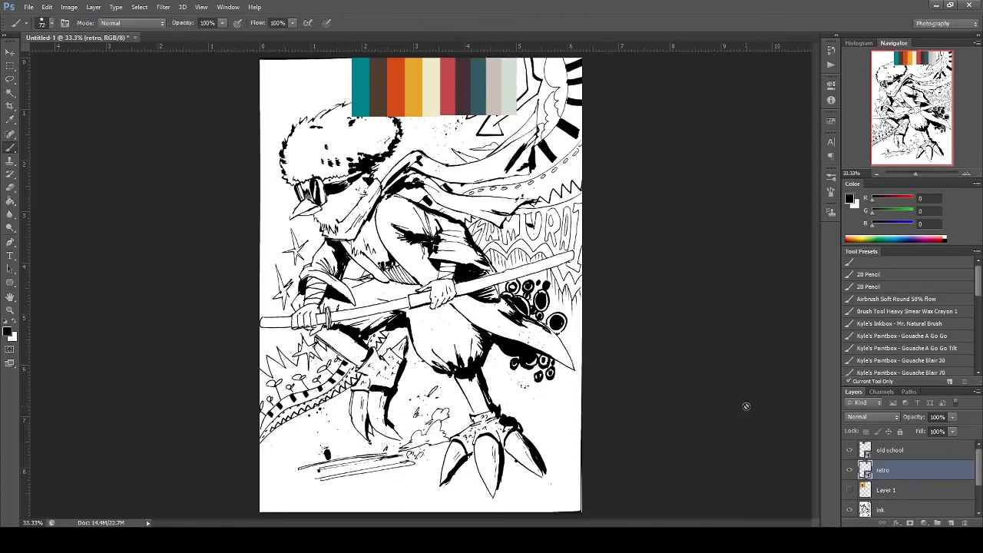
- Fill the bg layer with the cream colour (RGB 240, 236, 201) beneath the ink lines
{"action": "left_click", "coordinate": [849, 490]}
{"action": "left_click", "coordinate": [848, 490]}
{"action": "scroll", "coordinate": [891, 497], "scroll_direction": "down", "scroll_amount": 1}
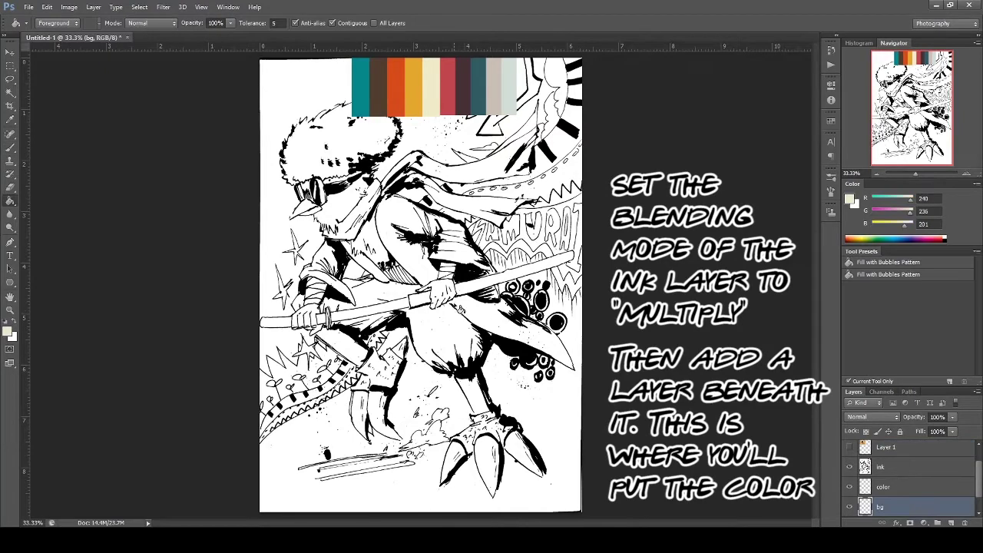
{"action": "left_click", "coordinate": [474, 278]}
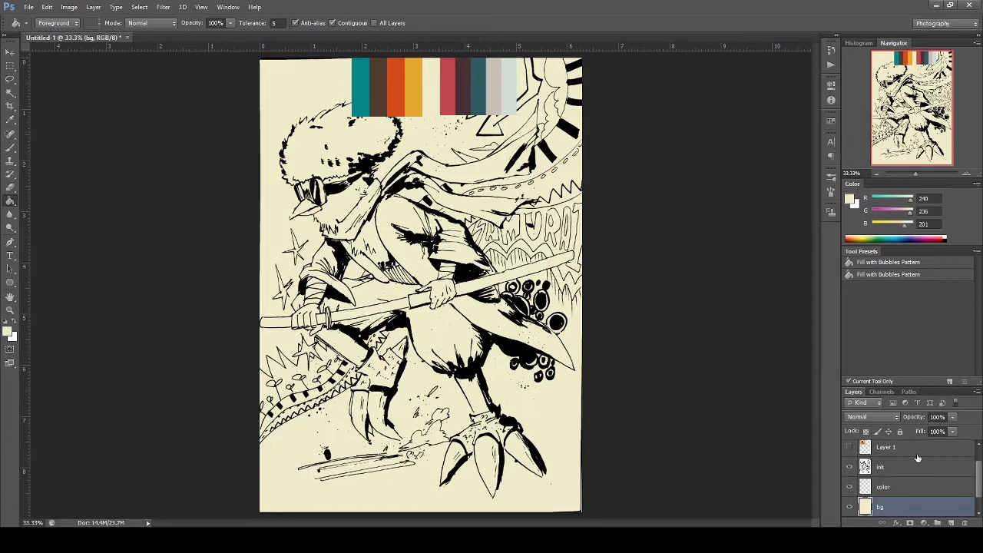
{"action": "left_click", "coordinate": [850, 467]}
{"action": "left_click", "coordinate": [850, 467]}
- With the color layer active, sample the palette's orange (RGB 213, 75, 26) and hide the swatches
{"action": "left_click", "coordinate": [887, 487]}
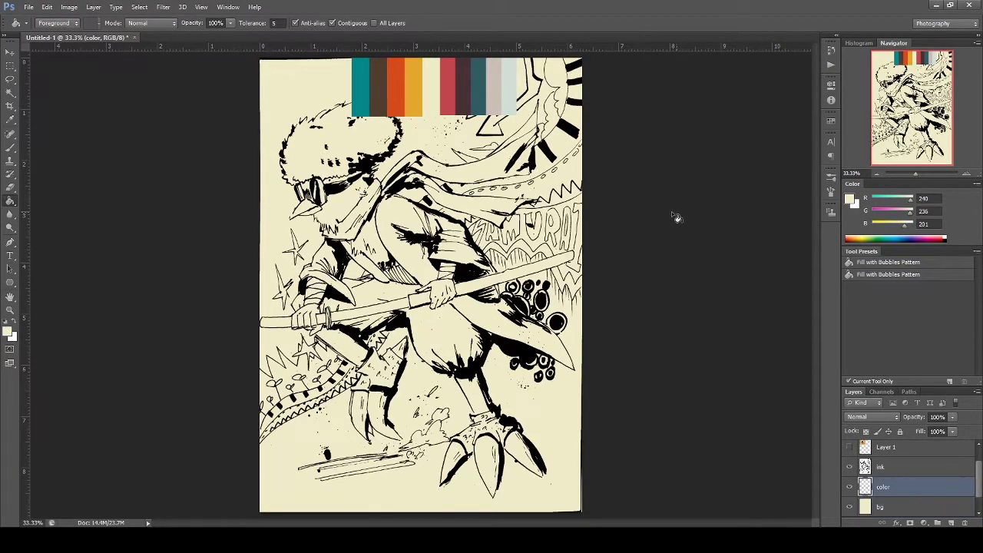
{"action": "key", "text": "i"}
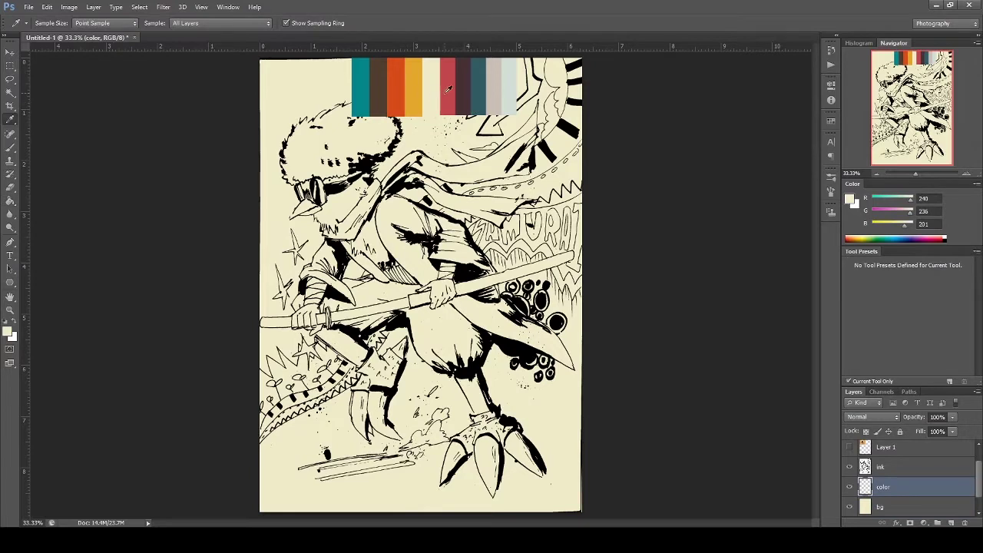
{"action": "left_click", "coordinate": [404, 87]}
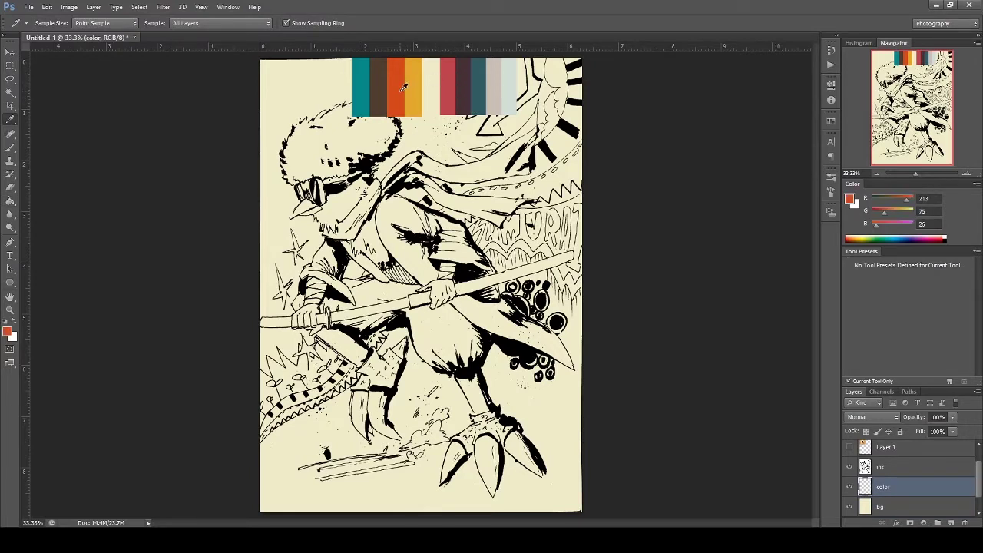
{"action": "left_click", "coordinate": [849, 447]}
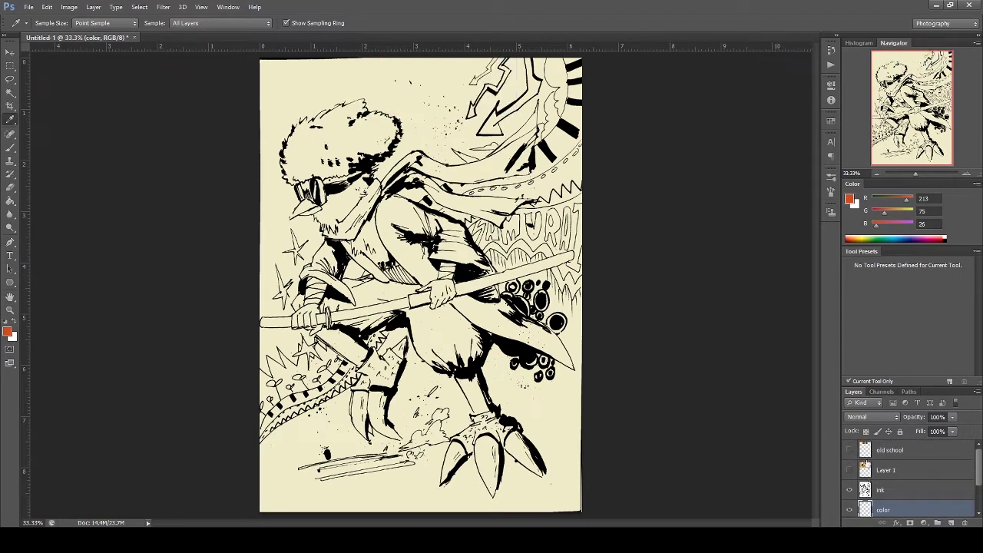
- Choose the Lasso tool for outlining the hat and set its feather to 0 px
{"action": "key", "text": "p"}
{"action": "scroll", "coordinate": [329, 128], "scroll_direction": "up", "scroll_amount": 2}
{"action": "left_click_drag", "start_coordinate": [328, 128], "coordinate": [443, 162]}
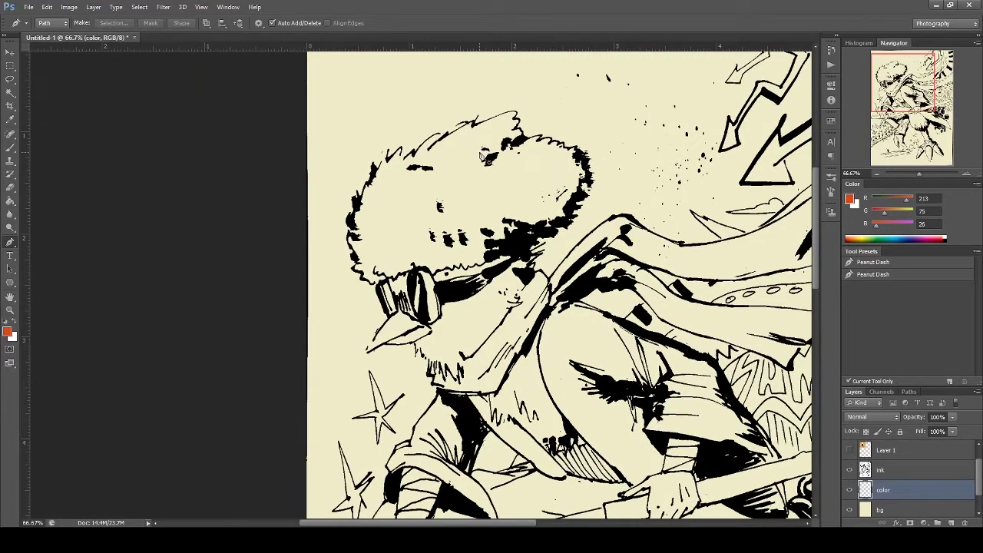
{"action": "key", "text": "l"}
{"action": "scroll", "coordinate": [435, 169], "scroll_direction": "up", "scroll_amount": 1}
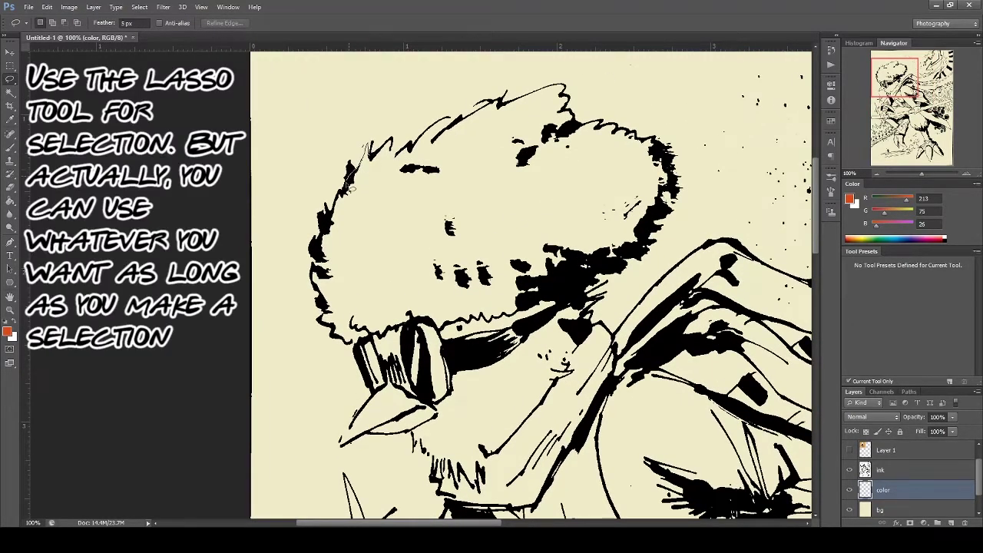
{"action": "mouse_move", "coordinate": [346, 195]}
{"action": "left_mouse_down"}
{"action": "mouse_move", "coordinate": [324, 232]}
{"action": "mouse_move", "coordinate": [387, 281]}
{"action": "mouse_move", "coordinate": [460, 185]}
{"action": "left_mouse_up"}
{"action": "scroll", "coordinate": [461, 184], "scroll_direction": "down", "scroll_amount": 1}
{"action": "left_click", "coordinate": [113, 24]}
{"action": "type", "text": "0"}
- Lasso the front of the fur hat along its outline and add the face and neck area to the selection
{"action": "left_click", "coordinate": [348, 101]}
{"action": "mouse_move", "coordinate": [373, 135]}
{"action": "left_mouse_down"}
{"action": "mouse_move", "coordinate": [332, 196]}
{"action": "mouse_move", "coordinate": [317, 254]}
{"action": "mouse_move", "coordinate": [488, 202]}
{"action": "left_mouse_up"}
{"action": "scroll", "coordinate": [484, 192], "scroll_direction": "down", "scroll_amount": 1}
{"action": "mouse_move", "coordinate": [360, 102]}
{"action": "left_mouse_down"}
{"action": "mouse_move", "coordinate": [362, 117]}
{"action": "mouse_move", "coordinate": [373, 103]}
{"action": "left_mouse_up"}
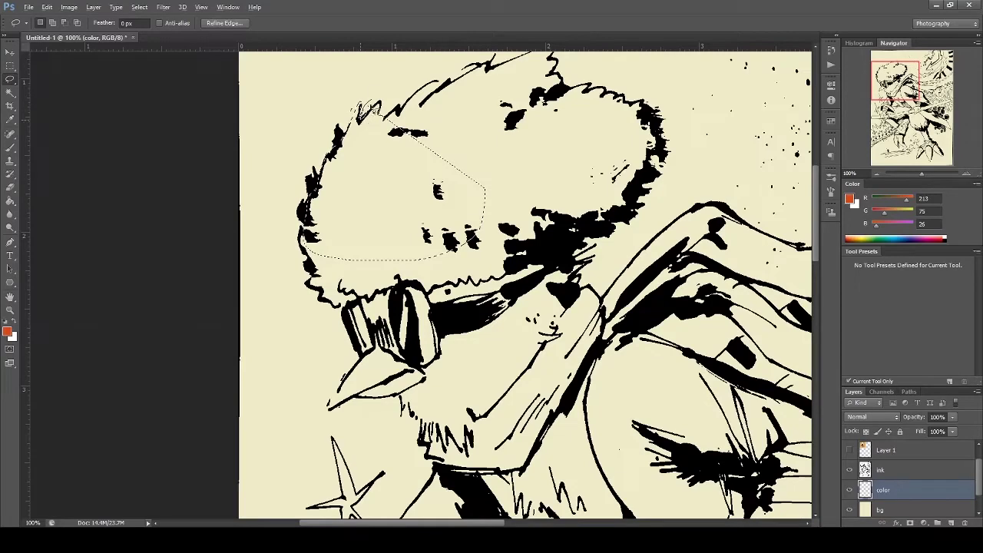
{"action": "scroll", "coordinate": [349, 193], "scroll_direction": "down", "scroll_amount": 1}
{"action": "mouse_move", "coordinate": [307, 231]}
{"action": "left_mouse_down"}
{"action": "mouse_move", "coordinate": [343, 288]}
{"action": "mouse_move", "coordinate": [522, 244]}
{"action": "mouse_move", "coordinate": [553, 160]}
{"action": "left_mouse_up"}
{"action": "left_click_drag", "start_coordinate": [480, 265], "coordinate": [495, 152]}
{"action": "mouse_move", "coordinate": [365, 145]}
{"action": "left_mouse_down"}
{"action": "mouse_move", "coordinate": [360, 176]}
{"action": "mouse_move", "coordinate": [383, 225]}
{"action": "mouse_move", "coordinate": [361, 257]}
{"action": "mouse_move", "coordinate": [376, 269]}
{"action": "mouse_move", "coordinate": [460, 236]}
{"action": "left_mouse_up"}
{"action": "left_click_drag", "start_coordinate": [390, 206], "coordinate": [345, 271]}
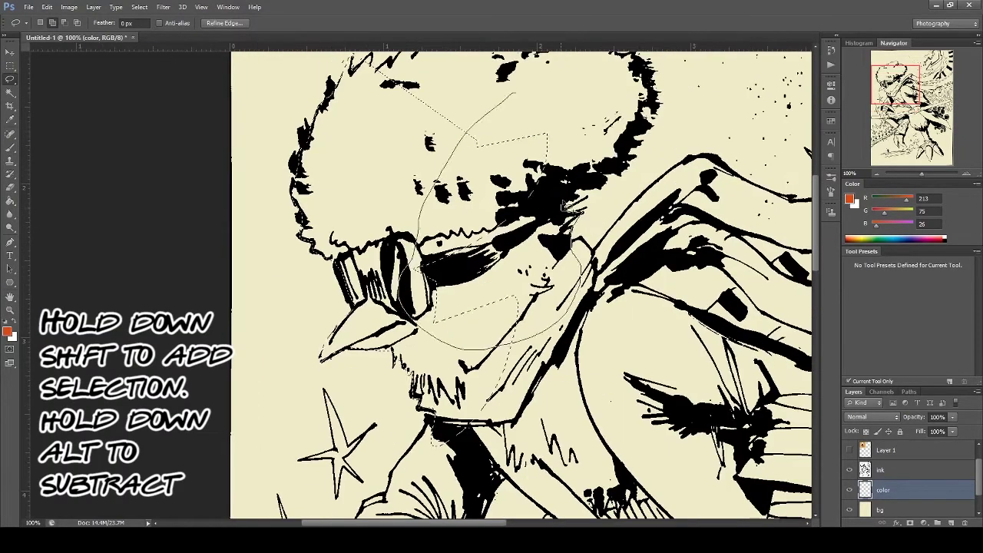
- Extend the selection over the rest of the samurai character and fill it with the orange on the color layer
{"action": "left_click_drag", "start_coordinate": [515, 93], "coordinate": [566, 201]}
{"action": "left_click_drag", "start_coordinate": [499, 146], "coordinate": [492, 234]}
{"action": "mouse_move", "coordinate": [362, 153]}
{"action": "left_mouse_down"}
{"action": "mouse_move", "coordinate": [478, 103]}
{"action": "mouse_move", "coordinate": [347, 159]}
{"action": "left_mouse_up"}
{"action": "mouse_move", "coordinate": [531, 136]}
{"action": "left_mouse_down"}
{"action": "mouse_move", "coordinate": [575, 126]}
{"action": "mouse_move", "coordinate": [635, 216]}
{"action": "mouse_move", "coordinate": [567, 277]}
{"action": "left_mouse_up"}
{"action": "mouse_move", "coordinate": [430, 492]}
{"action": "left_mouse_down"}
{"action": "mouse_move", "coordinate": [400, 288]}
{"action": "mouse_move", "coordinate": [498, 86]}
{"action": "left_mouse_up"}
{"action": "mouse_move", "coordinate": [492, 107]}
{"action": "left_mouse_down"}
{"action": "mouse_move", "coordinate": [450, 170]}
{"action": "mouse_move", "coordinate": [533, 246]}
{"action": "mouse_move", "coordinate": [599, 74]}
{"action": "left_mouse_up"}
{"action": "mouse_move", "coordinate": [431, 247]}
{"action": "left_mouse_down"}
{"action": "mouse_move", "coordinate": [446, 178]}
{"action": "mouse_move", "coordinate": [402, 304]}
{"action": "mouse_move", "coordinate": [485, 304]}
{"action": "mouse_move", "coordinate": [564, 195]}
{"action": "left_mouse_up"}
{"action": "mouse_move", "coordinate": [452, 192]}
{"action": "left_mouse_down"}
{"action": "mouse_move", "coordinate": [430, 253]}
{"action": "mouse_move", "coordinate": [376, 219]}
{"action": "mouse_move", "coordinate": [414, 246]}
{"action": "left_mouse_up"}
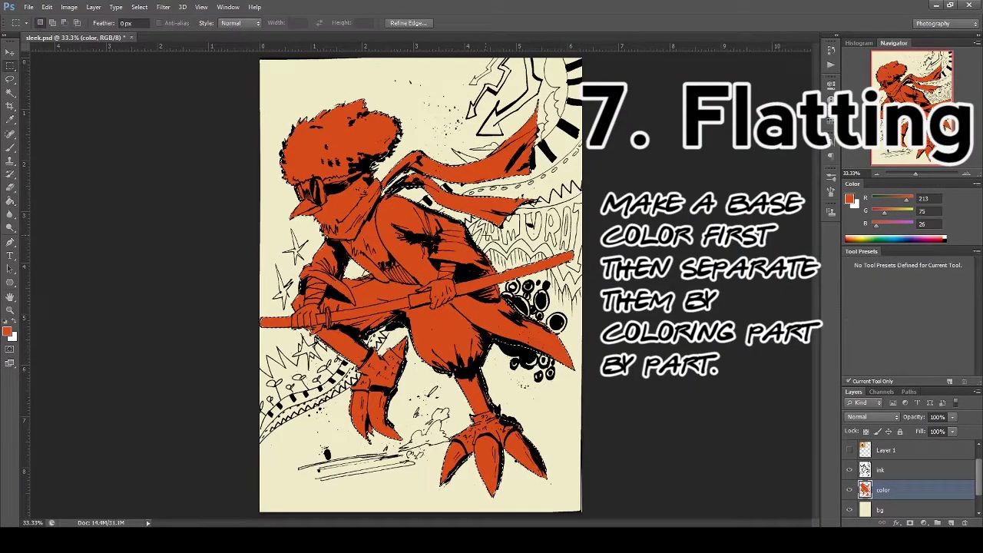
{"action": "key", "text": "ctrl+d"}
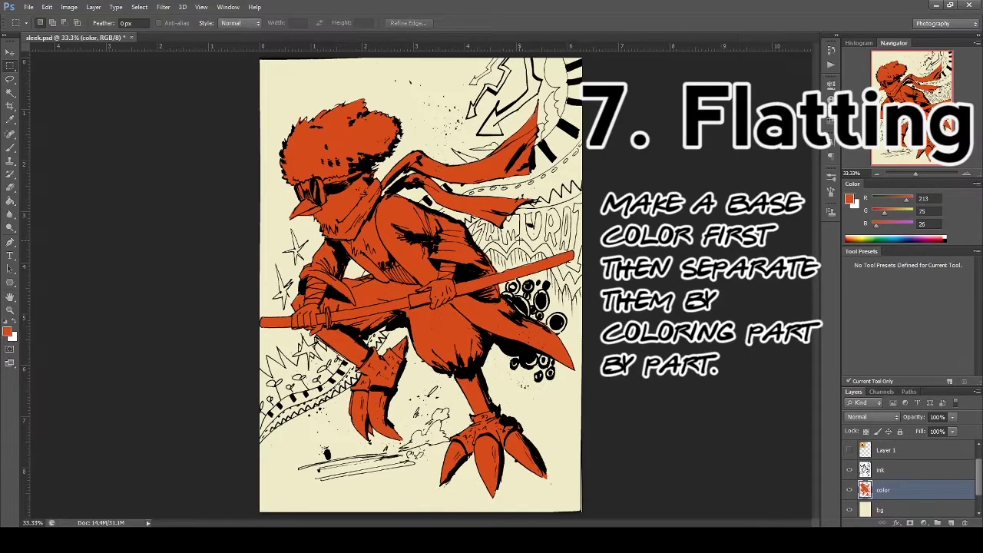
- Show the palette swatches briefly to sample the amber colour (RGB 227, 157, 47)
{"action": "scroll", "coordinate": [456, 171], "scroll_direction": "up", "scroll_amount": 1}
{"action": "left_click_drag", "start_coordinate": [437, 182], "coordinate": [538, 134]}
{"action": "left_click_drag", "start_coordinate": [600, 228], "coordinate": [553, 285]}
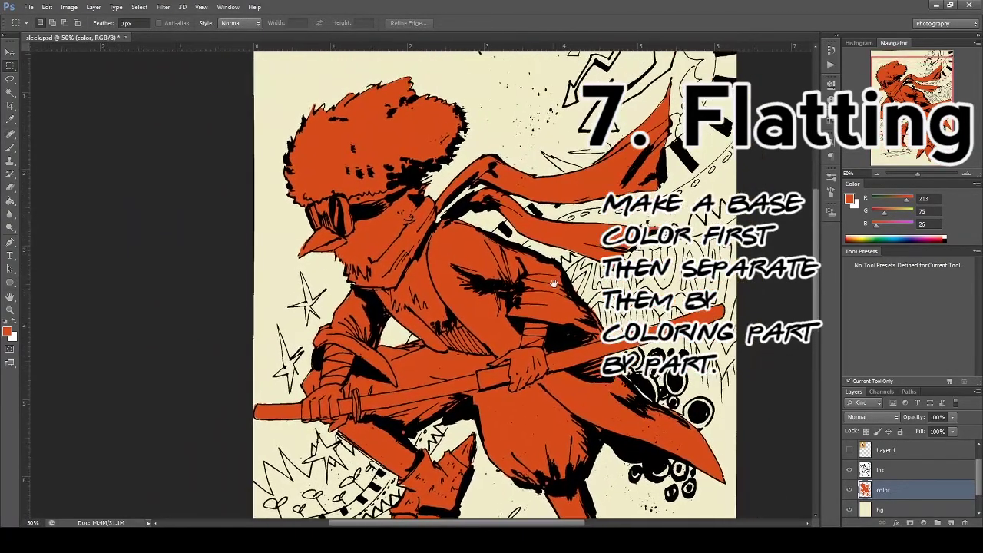
{"action": "left_click_drag", "start_coordinate": [498, 161], "coordinate": [479, 211]}
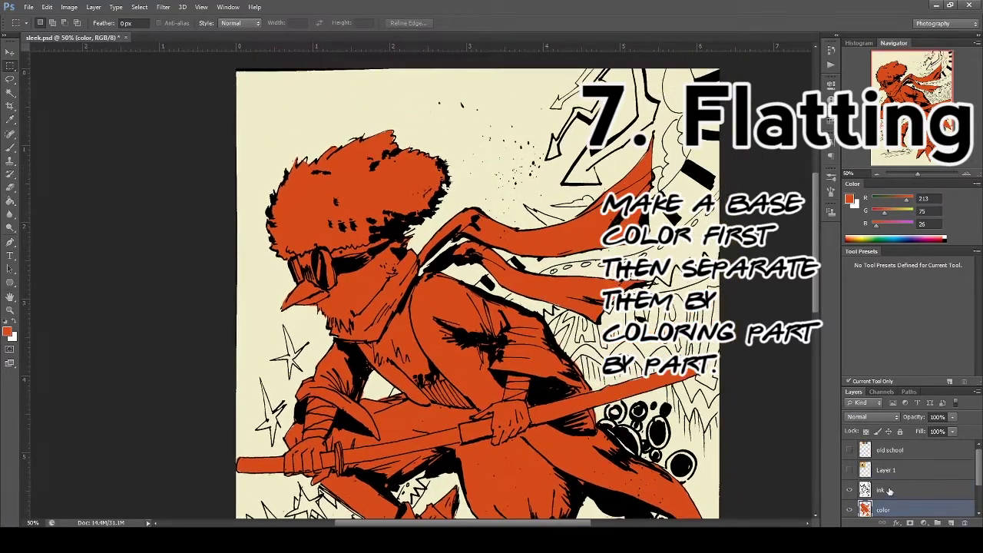
{"action": "left_click", "coordinate": [849, 450]}
{"action": "key", "text": "i"}
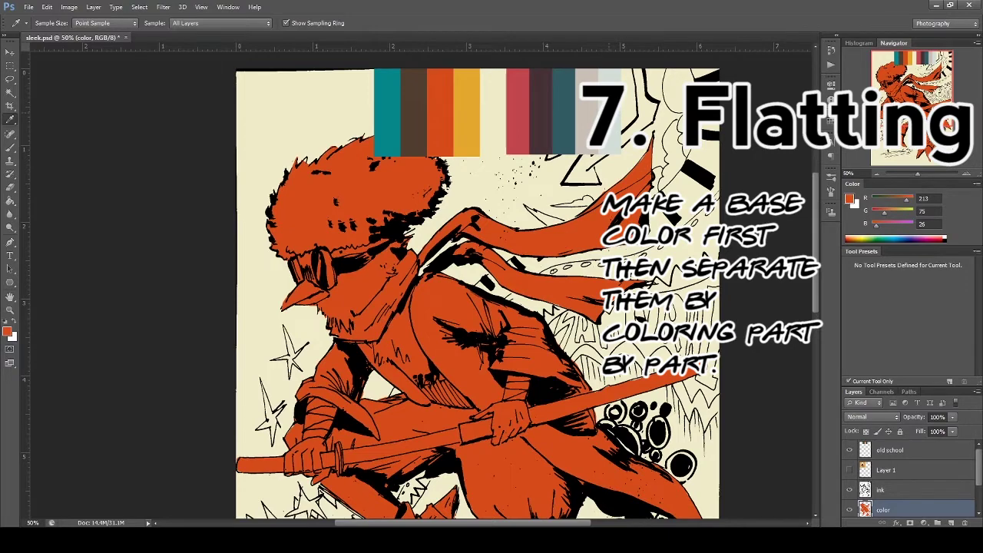
{"action": "left_click", "coordinate": [849, 470]}
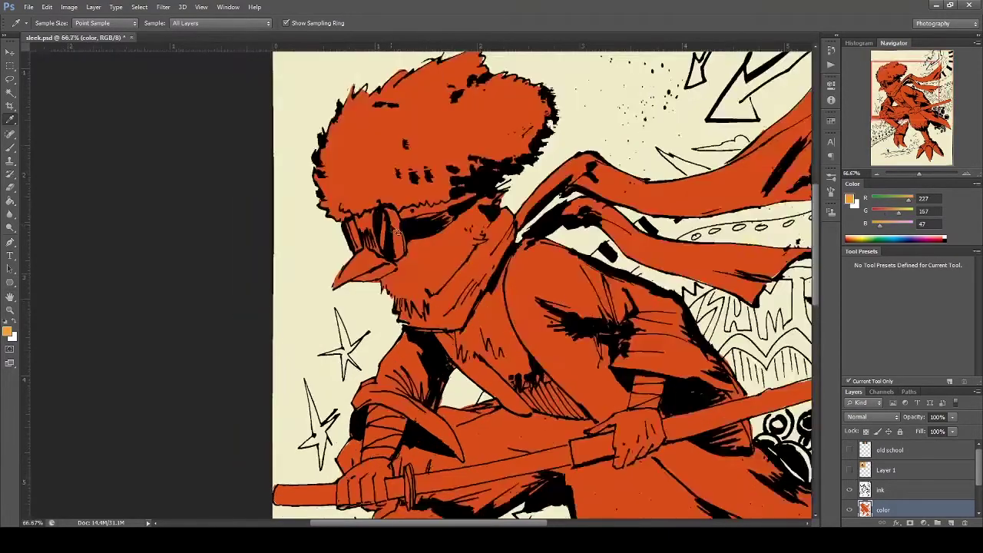
- Lasso the goggles and beak, fill them with the amber on the color layer, and clear the selection
{"action": "left_click_drag", "start_coordinate": [419, 201], "coordinate": [442, 208]}
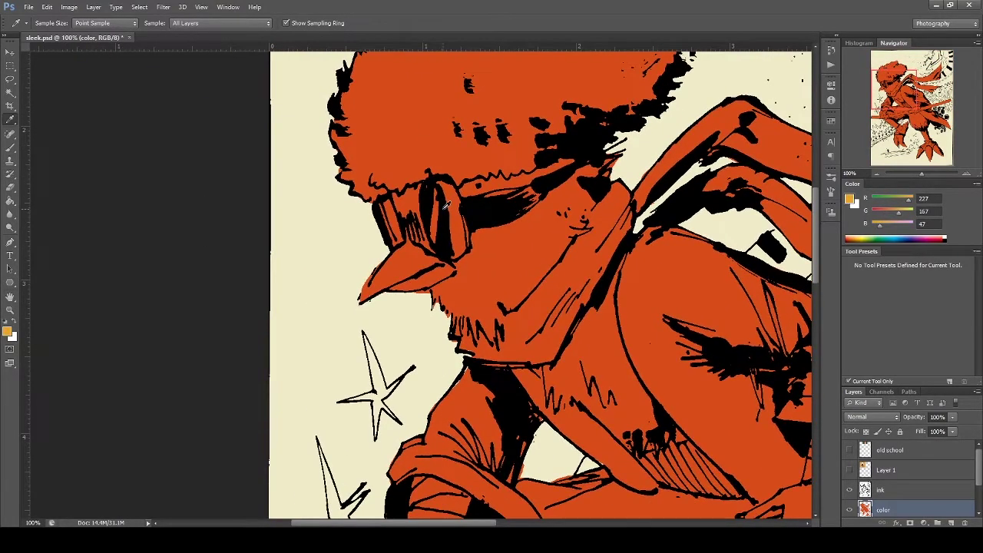
{"action": "key", "text": "l"}
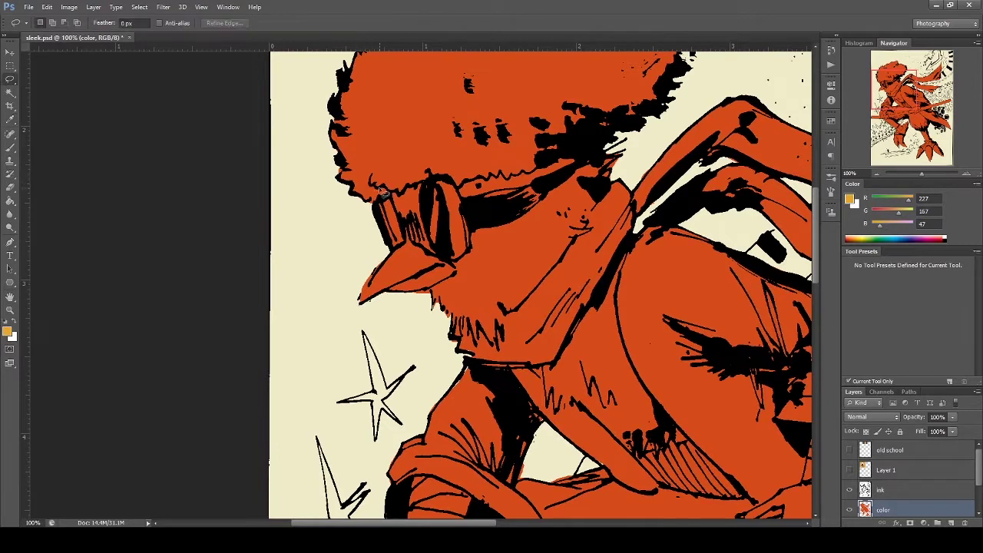
{"action": "mouse_move", "coordinate": [385, 201]}
{"action": "left_mouse_down"}
{"action": "mouse_move", "coordinate": [360, 225]}
{"action": "mouse_move", "coordinate": [333, 325]}
{"action": "mouse_move", "coordinate": [405, 314]}
{"action": "mouse_move", "coordinate": [473, 257]}
{"action": "mouse_move", "coordinate": [468, 208]}
{"action": "mouse_move", "coordinate": [453, 182]}
{"action": "mouse_move", "coordinate": [435, 183]}
{"action": "mouse_move", "coordinate": [427, 219]}
{"action": "mouse_move", "coordinate": [390, 202]}
{"action": "left_mouse_up"}
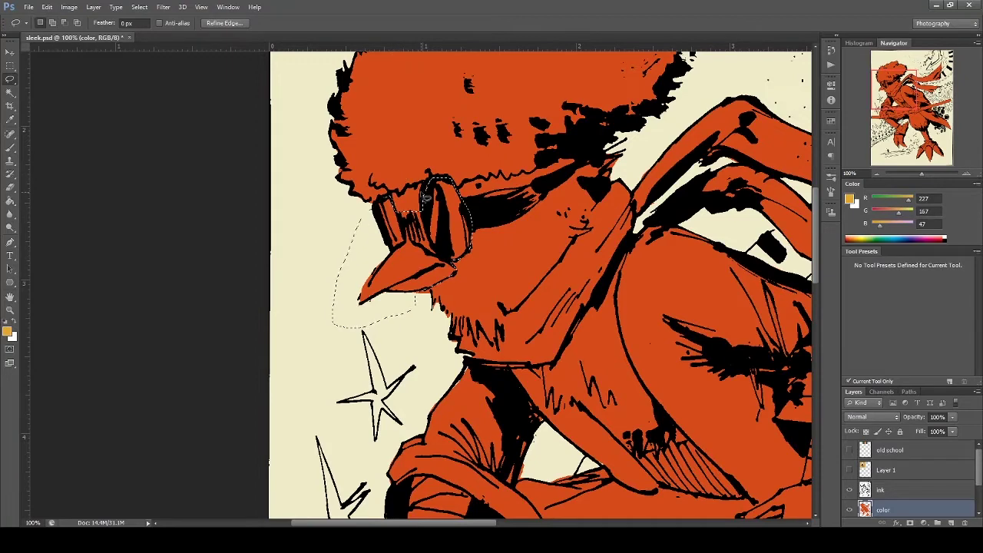
{"action": "key", "text": "ctrl+minus"}
{"action": "key", "text": "g"}
{"action": "left_click", "coordinate": [444, 255]}
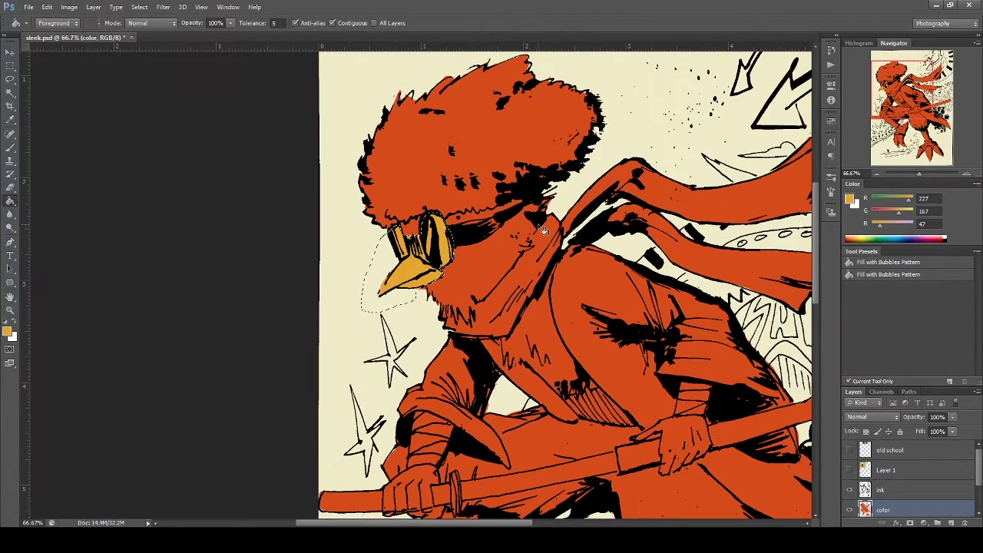
{"action": "key", "text": "m"}
{"action": "key", "text": "ctrl+d"}
- Show the old school palette swatches briefly to sample the pale grey-blue (RGB 210, 222, 214)
{"action": "left_click_drag", "start_coordinate": [517, 216], "coordinate": [495, 237]}
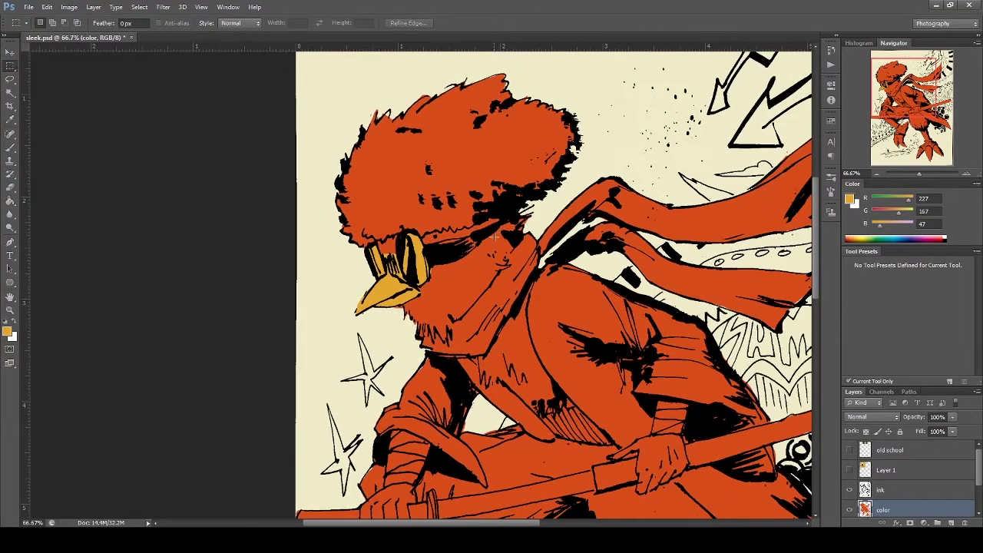
{"action": "left_click", "coordinate": [847, 449]}
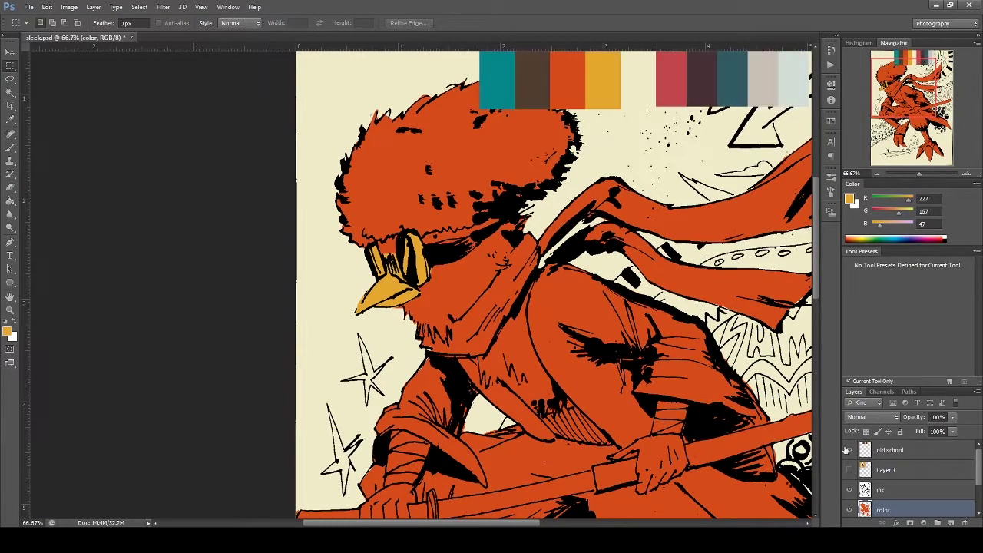
{"action": "key", "text": "i"}
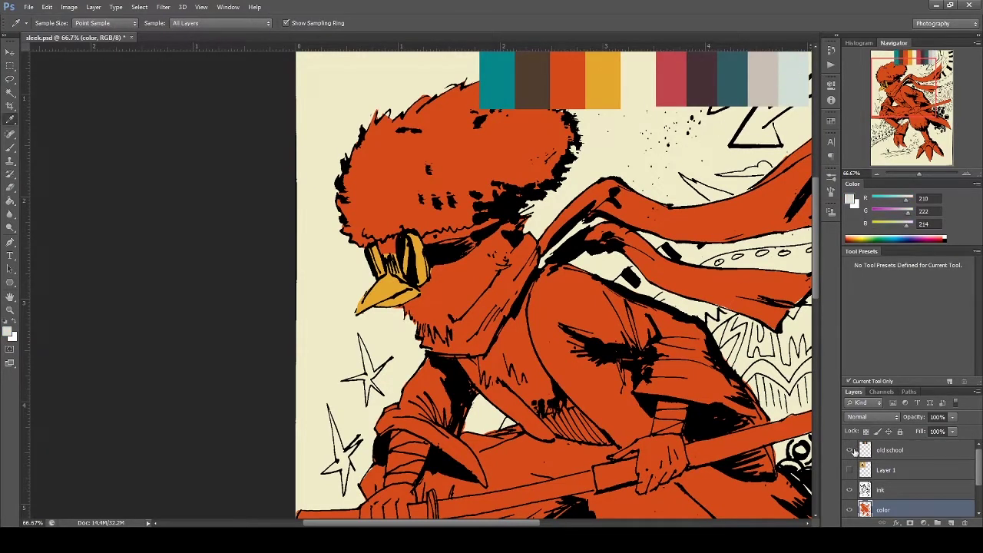
{"action": "left_click", "coordinate": [849, 449]}
- Lasso loosely around the fur hat and head, then trace the jagged feather edge below the beak
{"action": "key", "text": "l"}
{"action": "left_click_drag", "start_coordinate": [346, 78], "coordinate": [319, 184]}
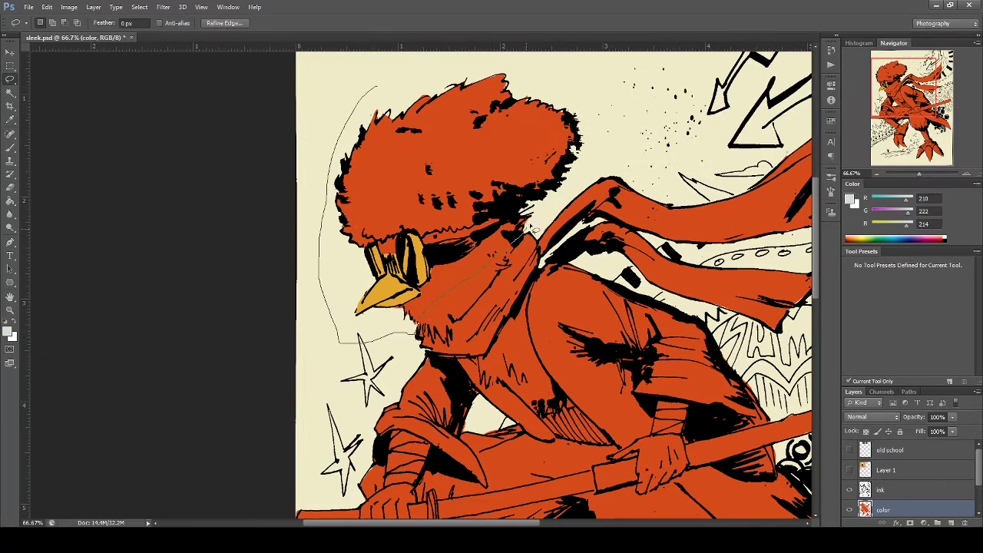
{"action": "left_click_drag", "start_coordinate": [425, 81], "coordinate": [421, 82]}
{"action": "left_click", "coordinate": [489, 307], "text": "ctrl"}
{"action": "left_click", "coordinate": [384, 329], "text": "ctrl"}
{"action": "left_click_drag", "start_coordinate": [372, 292], "coordinate": [376, 345]}
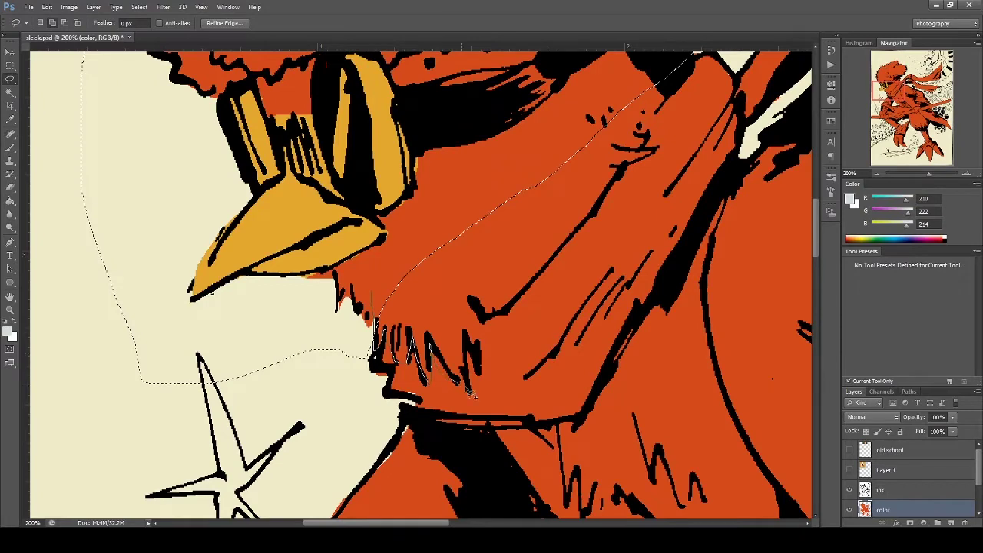
{"action": "mouse_move", "coordinate": [480, 363]}
{"action": "left_mouse_down"}
{"action": "mouse_move", "coordinate": [485, 311]}
{"action": "mouse_move", "coordinate": [434, 352]}
{"action": "left_mouse_up"}
{"action": "mouse_move", "coordinate": [452, 397]}
{"action": "left_mouse_down"}
{"action": "mouse_move", "coordinate": [430, 361]}
{"action": "mouse_move", "coordinate": [485, 318]}
{"action": "left_mouse_up"}
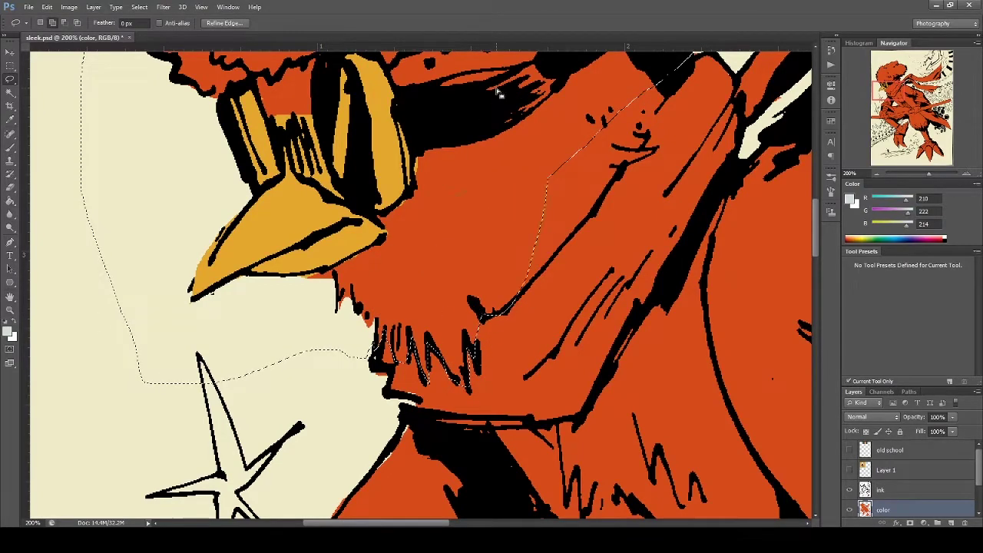
- Extend the head selection along the scarf's upper edge and around the cheek to the back of the neck
{"action": "left_click_drag", "start_coordinate": [498, 91], "coordinate": [452, 183]}
{"action": "mouse_move", "coordinate": [474, 321]}
{"action": "left_mouse_down"}
{"action": "mouse_move", "coordinate": [499, 287]}
{"action": "mouse_move", "coordinate": [435, 156]}
{"action": "left_mouse_up"}
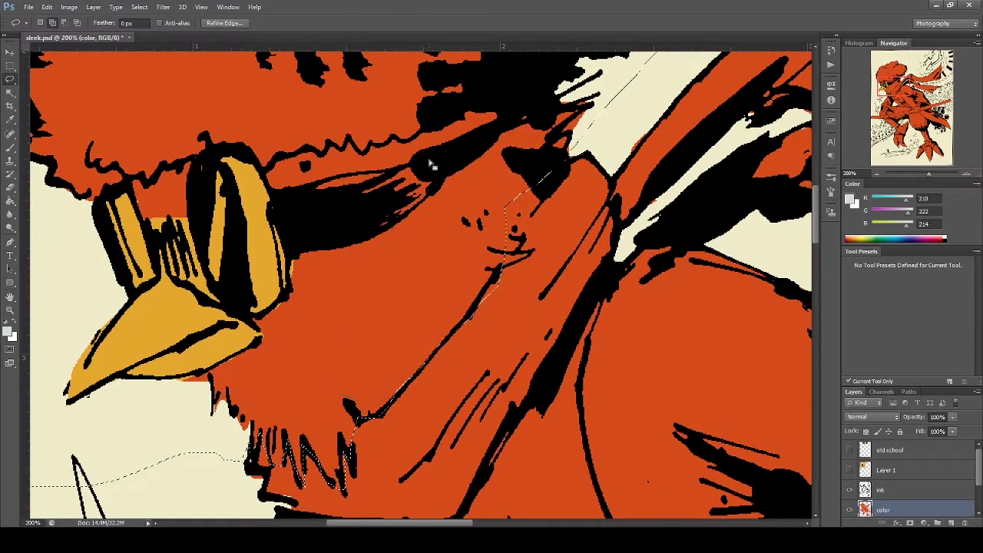
{"action": "left_click_drag", "start_coordinate": [495, 206], "coordinate": [501, 270]}
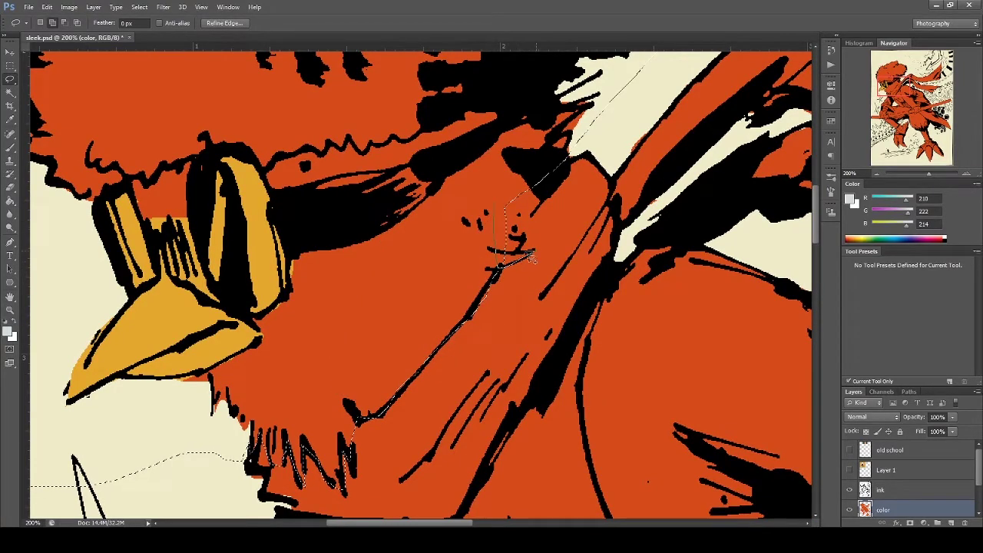
{"action": "left_click_drag", "start_coordinate": [560, 125], "coordinate": [559, 214]}
{"action": "mouse_move", "coordinate": [559, 218]}
{"action": "left_mouse_down"}
{"action": "mouse_move", "coordinate": [547, 247]}
{"action": "mouse_move", "coordinate": [568, 200]}
{"action": "left_mouse_up"}
- Fill the selected hat and face with the pale grey-blue and clear the selection
{"action": "key", "text": "ctrl+minus"}
{"action": "key", "text": "ctrl+minus"}
{"action": "key", "text": "g"}
{"action": "left_click", "coordinate": [495, 155]}
{"action": "mouse_move", "coordinate": [562, 253]}
{"action": "left_mouse_down"}
{"action": "mouse_move", "coordinate": [526, 145]}
{"action": "mouse_move", "coordinate": [574, 131]}
{"action": "left_mouse_up"}
{"action": "key", "text": "ctrl+d"}
{"action": "key", "text": "l"}
{"action": "key", "text": "ctrl+d"}
- Lasso the exposed chest feathers between the scarf and the robe
{"action": "key", "text": "ctrl+plus"}
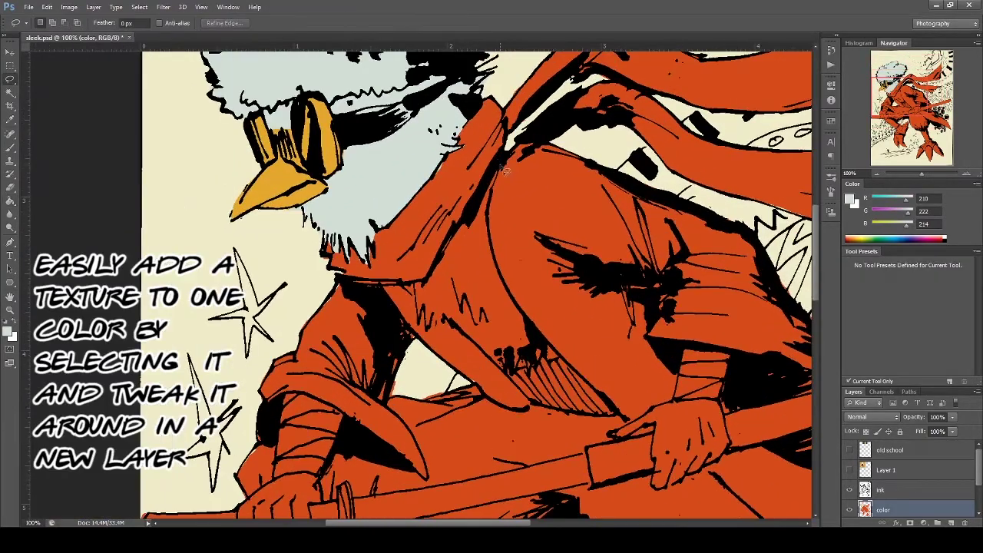
{"action": "left_click_drag", "start_coordinate": [495, 214], "coordinate": [497, 148]}
{"action": "scroll", "coordinate": [459, 303], "scroll_direction": "up", "scroll_amount": 1}
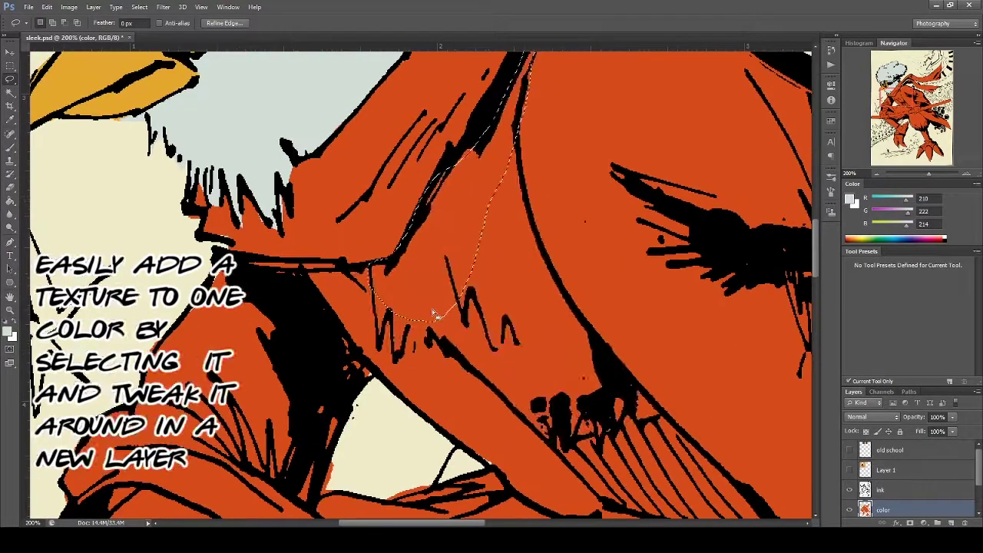
{"action": "left_click_drag", "start_coordinate": [434, 314], "coordinate": [528, 70]}
{"action": "key", "text": "g"}
{"action": "left_click", "coordinate": [538, 315]}
{"action": "key", "text": "ctrl+z"}
{"action": "key", "text": "l"}
{"action": "key", "text": "g"}
{"action": "left_click", "coordinate": [548, 314]}
{"action": "key", "text": "ctrl+z"}
{"action": "key", "text": "l"}
{"action": "key", "text": "g"}
{"action": "left_click", "coordinate": [523, 254]}
{"action": "key", "text": "ctrl+z"}
- Fill the selected chest area below the scarf with the pale grey-blue and clear the selection
{"action": "key", "text": "ctrl+minus"}
{"action": "key", "text": "ctrl+minus"}
{"action": "scroll", "coordinate": [461, 182], "scroll_direction": "up", "scroll_amount": 2}
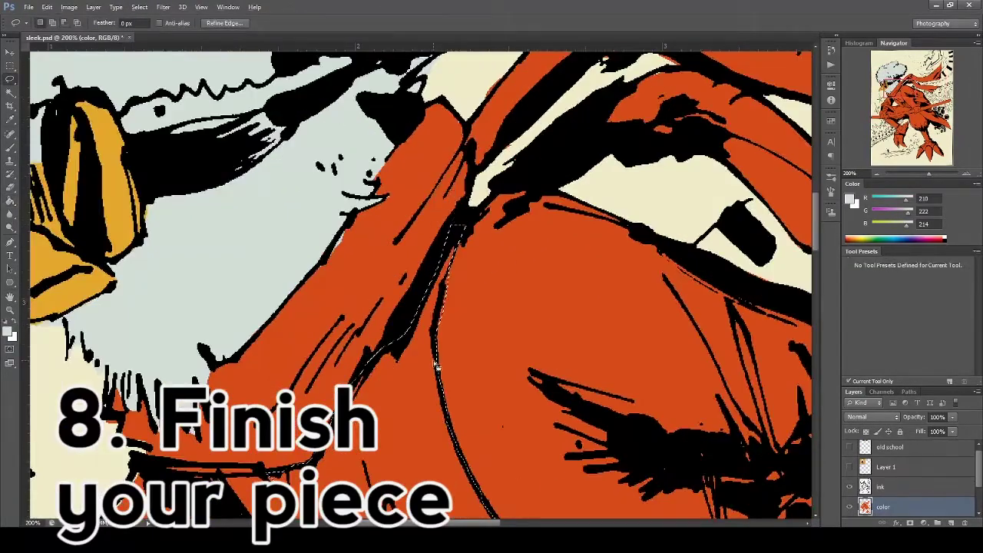
{"action": "key", "text": "g"}
{"action": "left_click", "coordinate": [427, 368]}
{"action": "scroll", "coordinate": [418, 270], "scroll_direction": "down", "scroll_amount": 2}
{"action": "key", "text": "ctrl+z"}
{"action": "key", "text": "l"}
{"action": "scroll", "coordinate": [428, 282], "scroll_direction": "up", "scroll_amount": 2}
{"action": "key", "text": "g"}
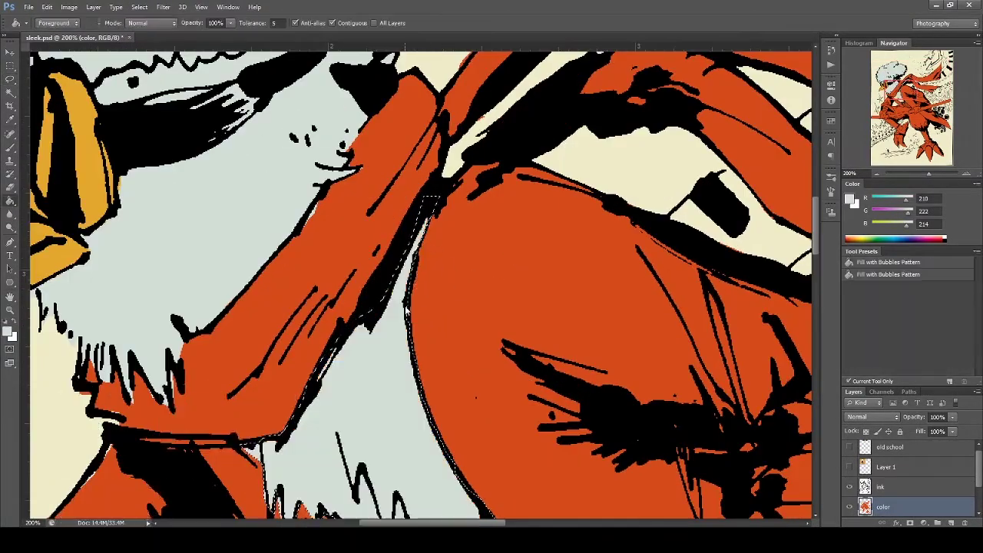
{"action": "left_click", "coordinate": [401, 324]}
{"action": "key", "text": "m"}
{"action": "key", "text": "ctrl+d"}
- Lasso the hand gripping the sword handle, following the fingers and the thumb beneath the handle
{"action": "key", "text": "ctrl+minus"}
{"action": "key", "text": "ctrl+minus"}
{"action": "mouse_move", "coordinate": [407, 348]}
{"action": "left_mouse_down"}
{"action": "mouse_move", "coordinate": [462, 261]}
{"action": "mouse_move", "coordinate": [557, 156]}
{"action": "left_mouse_up"}
{"action": "key", "text": "l"}
{"action": "key", "text": "ctrl+plus"}
{"action": "key", "text": "ctrl+plus"}
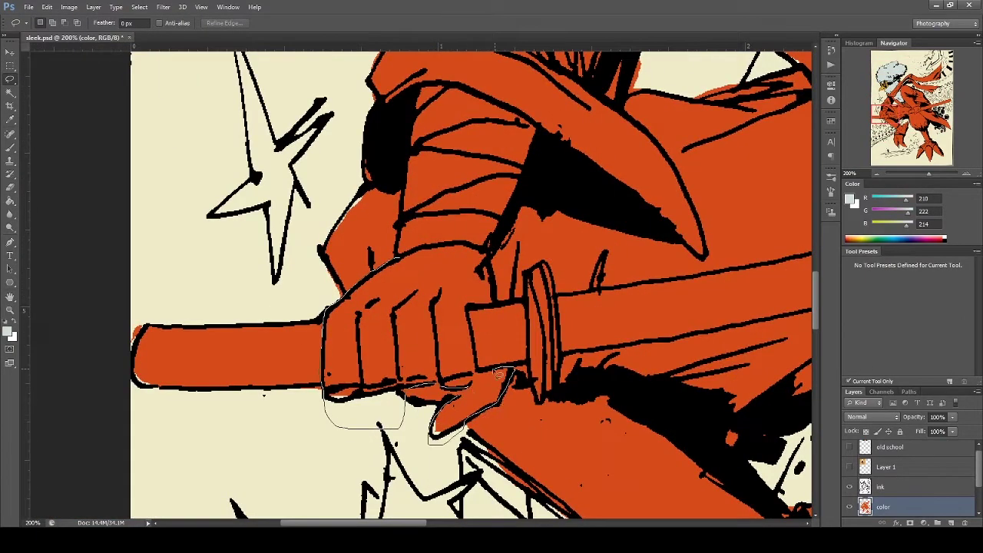
{"action": "left_click_drag", "start_coordinate": [492, 275], "coordinate": [402, 265]}
{"action": "key", "text": "g"}
{"action": "left_click", "coordinate": [403, 314]}
{"action": "key", "text": "ctrl+z"}
{"action": "key", "text": "l"}
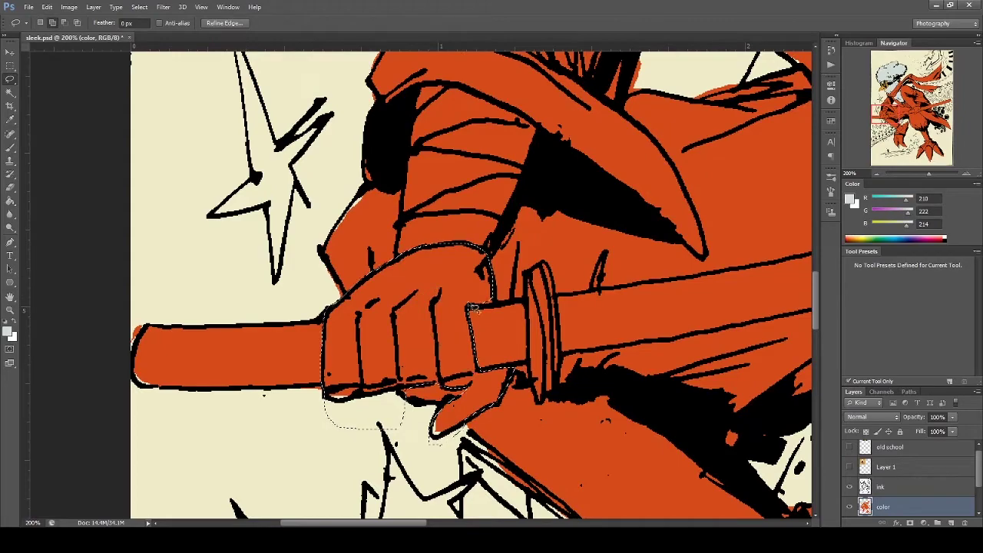
- Fill the selected hand on the sword handle with the pale grey-blue and clear the selection
{"action": "key", "text": "g"}
{"action": "left_click", "coordinate": [408, 308]}
{"action": "key", "text": "l"}
{"action": "key", "text": "ctrl+d"}
- Lasso the second hand resting on the sword, tracing its fingers and stopping at the wrist wraps
{"action": "key", "text": "ctrl+minus"}
{"action": "key", "text": "ctrl+minus"}
{"action": "key", "text": "ctrl+minus"}
{"action": "mouse_move", "coordinate": [635, 241]}
{"action": "left_mouse_down"}
{"action": "mouse_move", "coordinate": [523, 285]}
{"action": "mouse_move", "coordinate": [447, 276]}
{"action": "left_mouse_up"}
{"action": "key", "text": "ctrl+plus"}
{"action": "key", "text": "ctrl+plus"}
{"action": "key", "text": "ctrl+plus"}
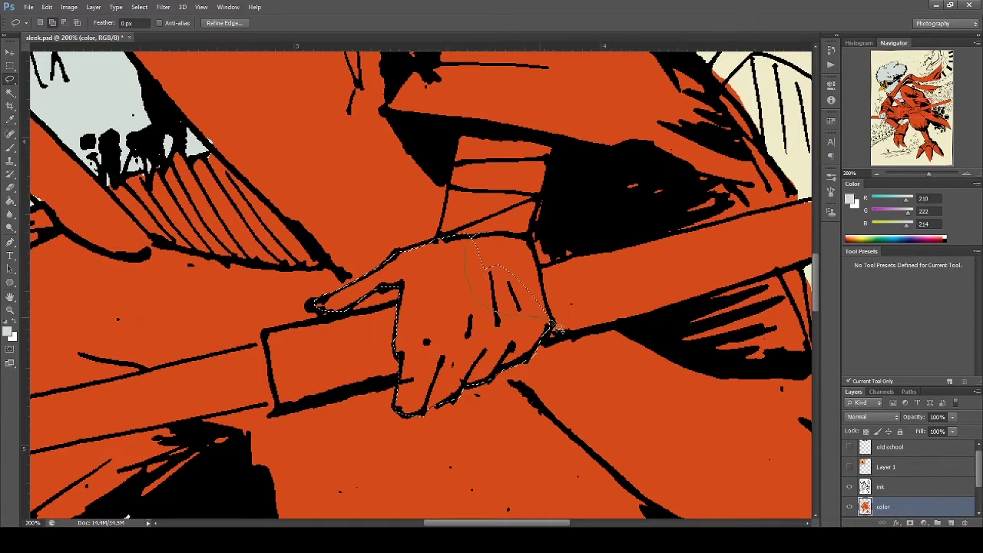
{"action": "key", "text": "g"}
{"action": "left_click", "coordinate": [504, 270]}
{"action": "key", "text": "ctrl+z"}
{"action": "key", "text": "l"}
{"action": "key", "text": "ctrl+z"}
{"action": "key", "text": "m"}
{"action": "key", "text": "ctrl+z"}
{"action": "key", "text": "l"}
{"action": "key", "text": "g"}
{"action": "left_click", "coordinate": [434, 397]}
{"action": "key", "text": "ctrl+z"}
- Resample the pale grey-blue from the chest, fill the selected second hand with it, and clear the selection
{"action": "key", "text": "l"}
{"action": "key", "text": "d"}
{"action": "key", "text": "i"}
{"action": "left_click", "coordinate": [127, 100]}
{"action": "key", "text": "g"}
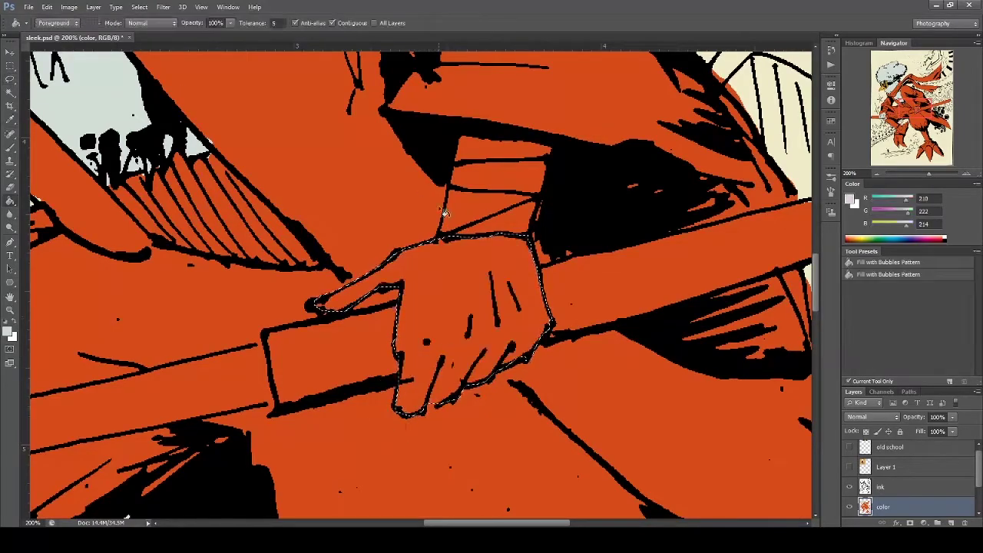
{"action": "left_click", "coordinate": [466, 265]}
{"action": "key", "text": "m"}
{"action": "key", "text": "ctrl+d"}
- Pick up the palette's amber (RGB 227, 157, 47) again as the foreground colour
{"action": "key", "text": "ctrl+minus"}
{"action": "key", "text": "ctrl+minus"}
{"action": "key", "text": "ctrl+minus"}
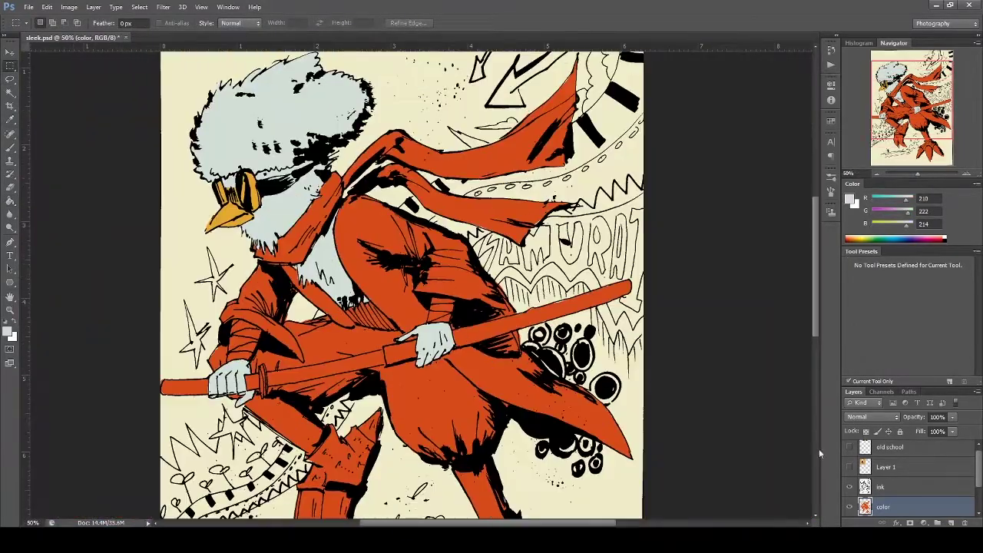
{"action": "left_click_drag", "start_coordinate": [850, 467], "coordinate": [850, 447]}
- Lasso the raised leg above its ragged cuff and add the claws below the cuff to the selection
{"action": "left_click_drag", "start_coordinate": [254, 399], "coordinate": [301, 233]}
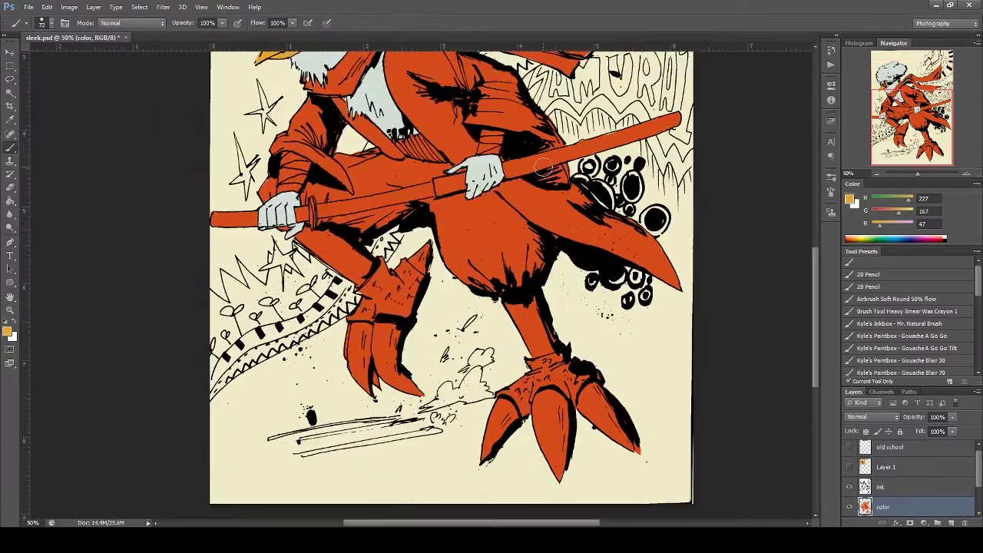
{"action": "key", "text": "l"}
{"action": "scroll", "coordinate": [301, 234], "scroll_direction": "up", "scroll_amount": 2}
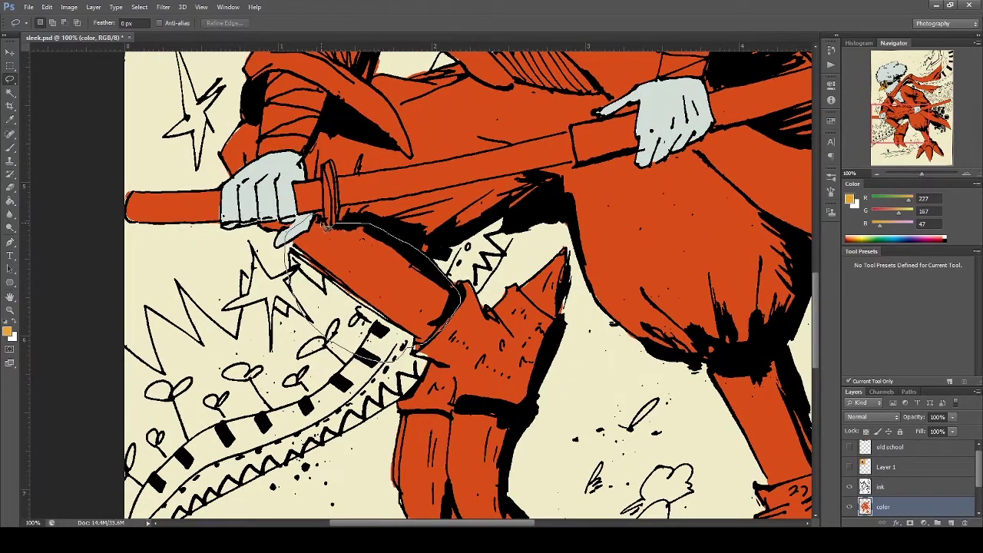
{"action": "left_click_drag", "start_coordinate": [326, 225], "coordinate": [291, 243]}
{"action": "scroll", "coordinate": [326, 225], "scroll_direction": "up", "scroll_amount": 2}
{"action": "left_click_drag", "start_coordinate": [729, 292], "coordinate": [134, 230]}
{"action": "scroll", "coordinate": [307, 230], "scroll_direction": "down", "scroll_amount": 2}
{"action": "mouse_move", "coordinate": [194, 401]}
{"action": "left_mouse_down"}
{"action": "mouse_move", "coordinate": [344, 262]}
{"action": "mouse_move", "coordinate": [430, 257]}
{"action": "mouse_move", "coordinate": [372, 259]}
{"action": "left_mouse_up"}
{"action": "scroll", "coordinate": [370, 259], "scroll_direction": "up", "scroll_amount": 1}
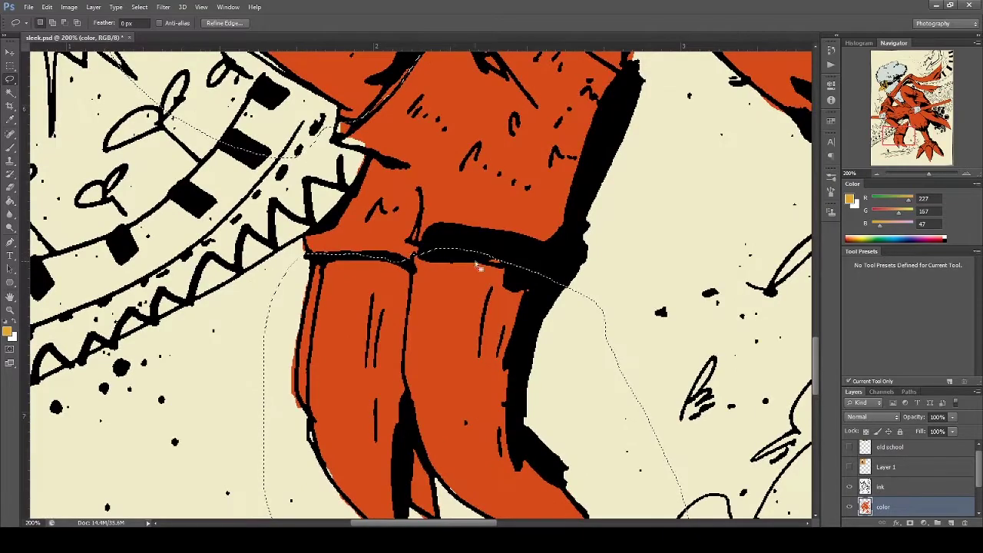
- Add the raised foot's pointed back spur to the selection, following the cuff's edge
{"action": "key", "text": "ctrl+minus"}
{"action": "left_click_drag", "start_coordinate": [498, 108], "coordinate": [487, 139]}
{"action": "left_click_drag", "start_coordinate": [544, 152], "coordinate": [513, 99]}
{"action": "scroll", "coordinate": [524, 133], "scroll_direction": "up", "scroll_amount": 2}
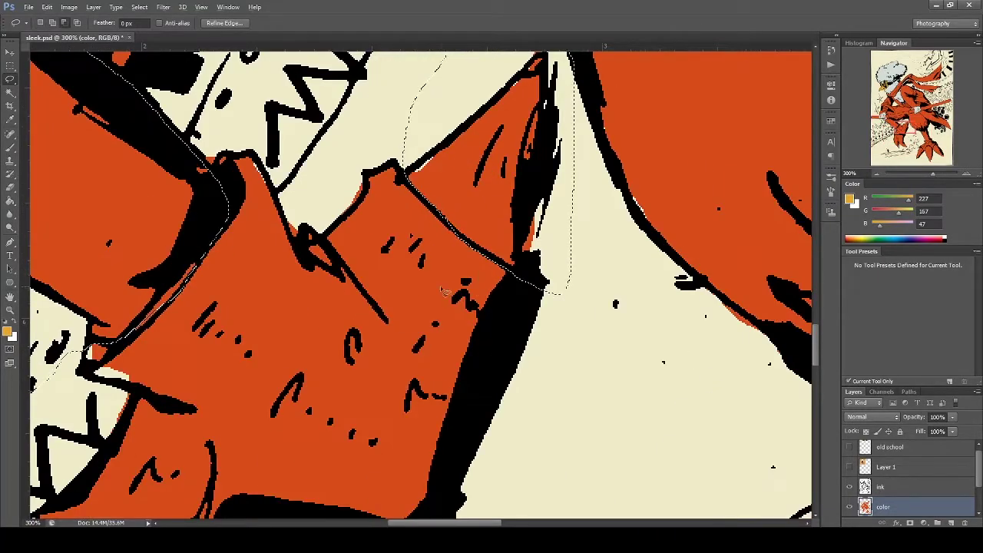
- Add the standing leg's shin and claws to the selection, leaving out its ragged cuff
{"action": "scroll", "coordinate": [524, 134], "scroll_direction": "down", "scroll_amount": 2}
{"action": "left_click_drag", "start_coordinate": [707, 282], "coordinate": [438, 172]}
{"action": "mouse_move", "coordinate": [430, 106]}
{"action": "left_mouse_down"}
{"action": "mouse_move", "coordinate": [491, 232]}
{"action": "mouse_move", "coordinate": [361, 369]}
{"action": "mouse_move", "coordinate": [361, 472]}
{"action": "mouse_move", "coordinate": [473, 327]}
{"action": "left_mouse_up"}
{"action": "scroll", "coordinate": [483, 311], "scroll_direction": "up", "scroll_amount": 1}
{"action": "left_click_drag", "start_coordinate": [609, 303], "coordinate": [409, 257]}
{"action": "mouse_move", "coordinate": [500, 202]}
{"action": "left_mouse_down"}
{"action": "mouse_move", "coordinate": [605, 480]}
{"action": "mouse_move", "coordinate": [529, 206]}
{"action": "left_mouse_up"}
- Fill the selected legs and claws with the amber and clear the selection
{"action": "key", "text": "g"}
{"action": "left_click", "coordinate": [276, 80]}
{"action": "left_click", "coordinate": [122, 322]}
{"action": "left_click", "coordinate": [503, 260]}
{"action": "key", "text": "ctrl+0"}
{"action": "key", "text": "m"}
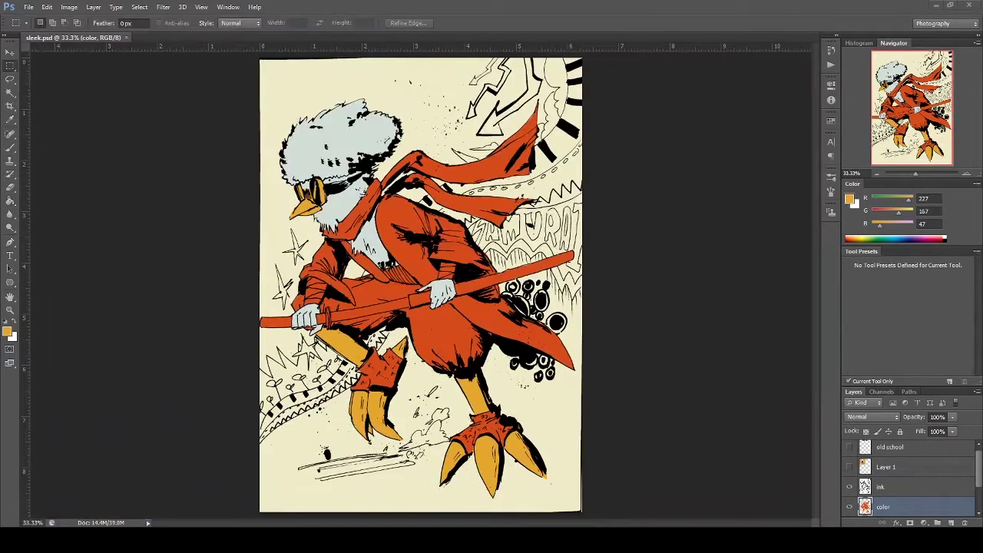